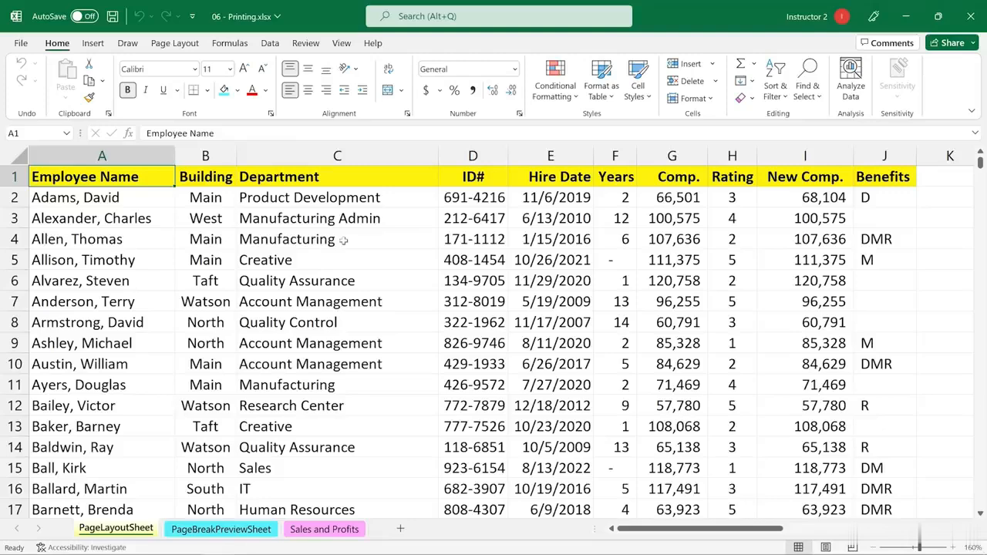
# Step: Examine all print preview pages of PageLayoutSheet to see how its columns and side tables are divided, and return to the sheet
pyautogui.click(344, 240)
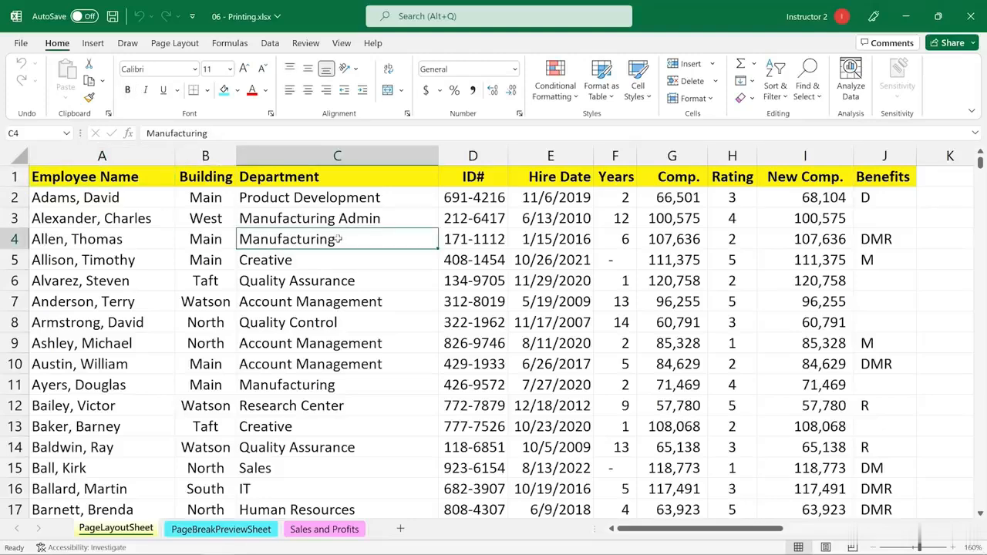
pyautogui.click(21, 43)
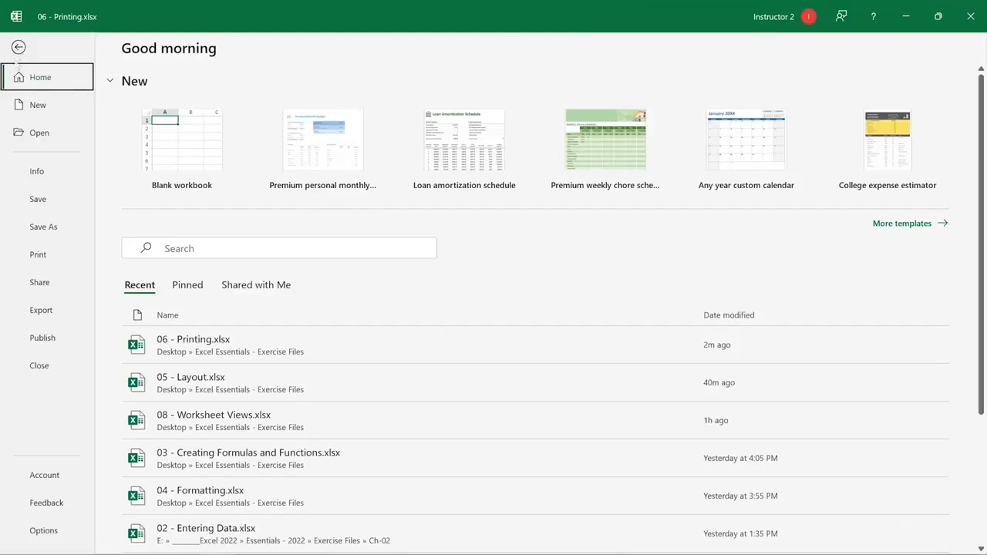
pyautogui.click(34, 256)
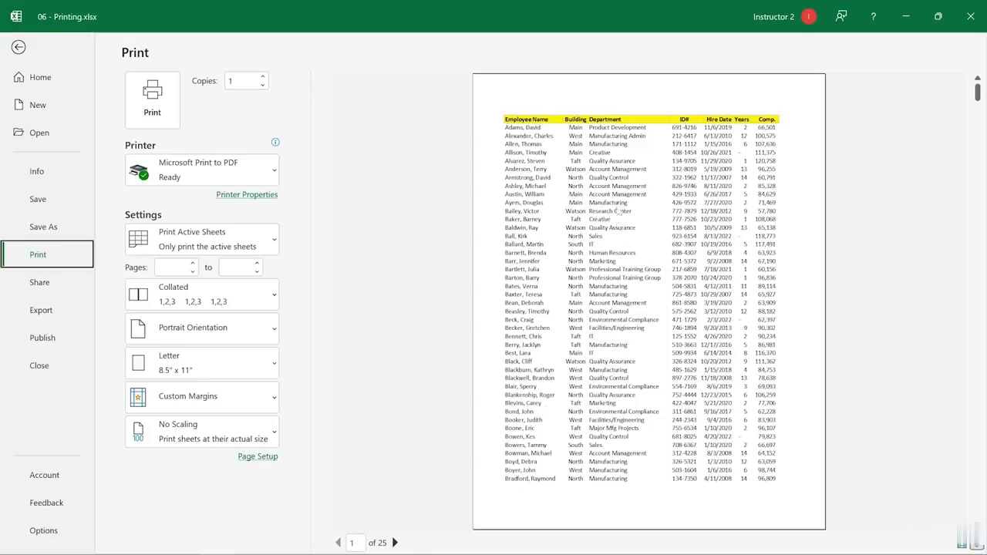
pyautogui.scroll(-4, 623, 197)
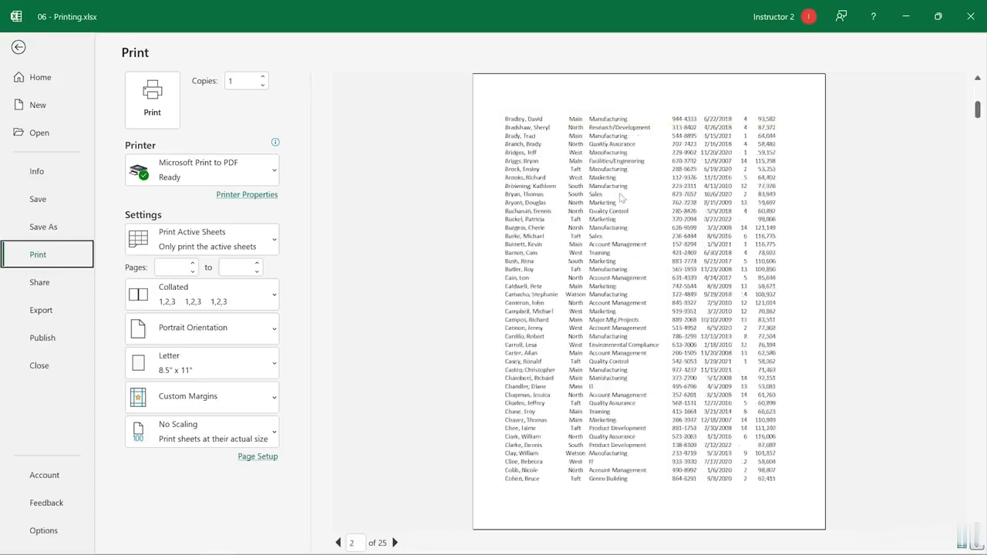
pyautogui.scroll(-6, 619, 195)
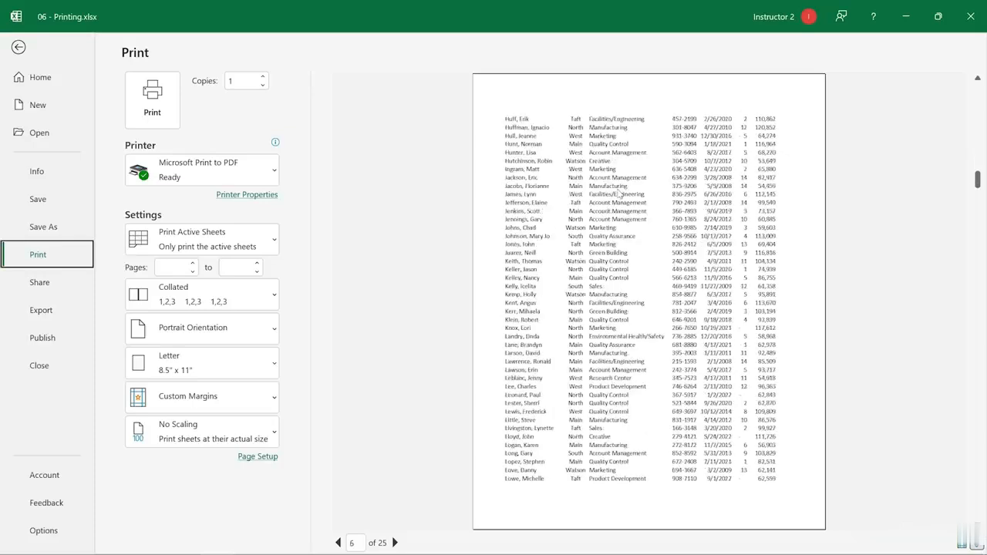
pyautogui.scroll(-1, 618, 193)
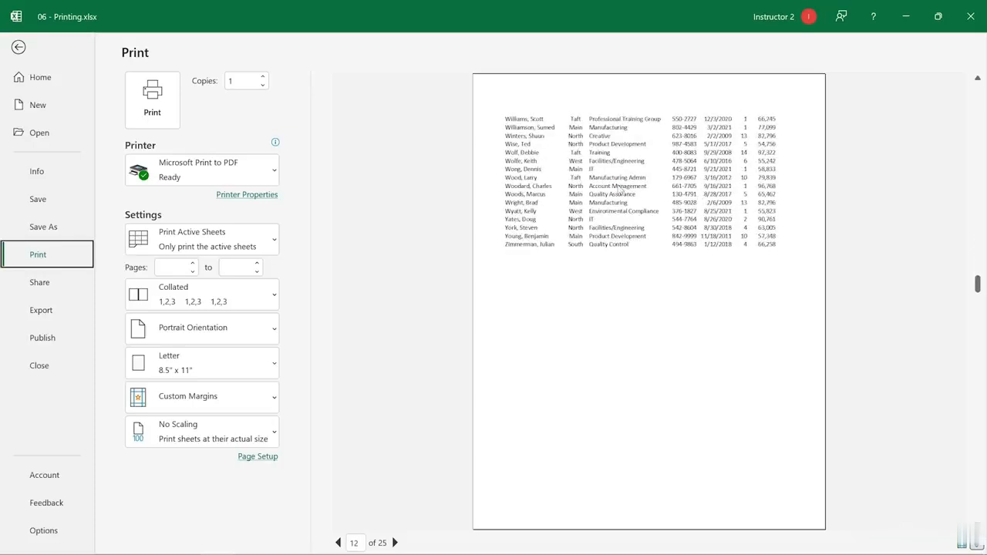
pyautogui.scroll(-1, 620, 188)
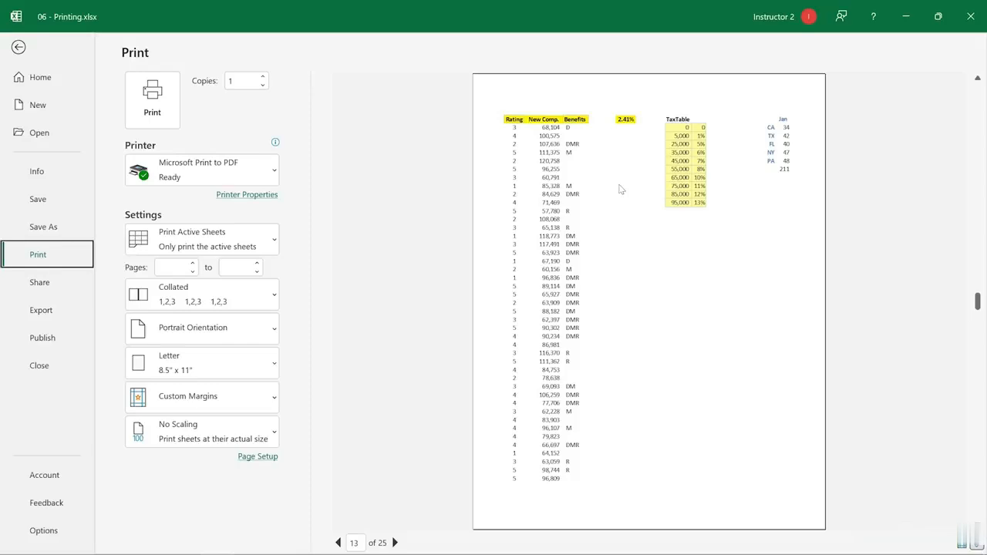
pyautogui.scroll(-4, 622, 188)
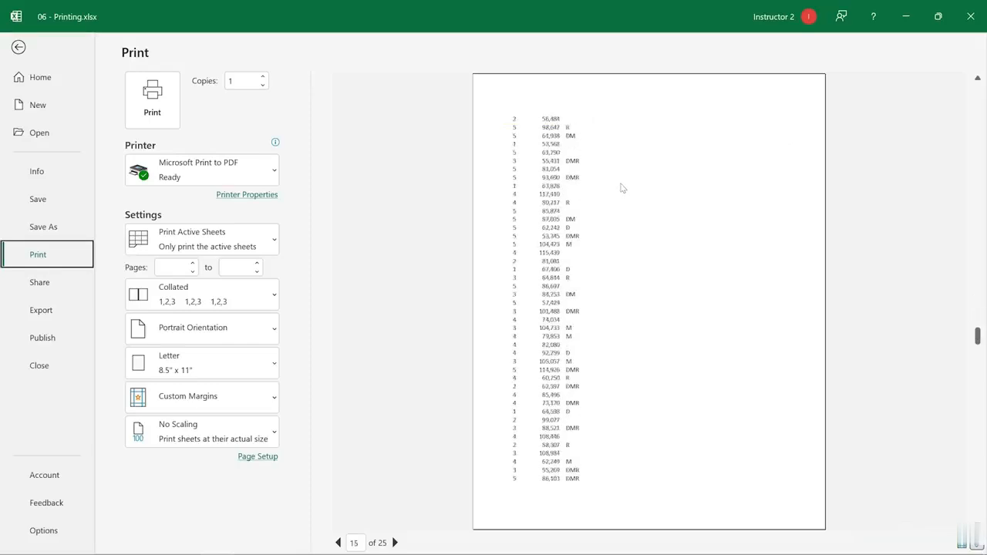
pyautogui.scroll(-4, 622, 187)
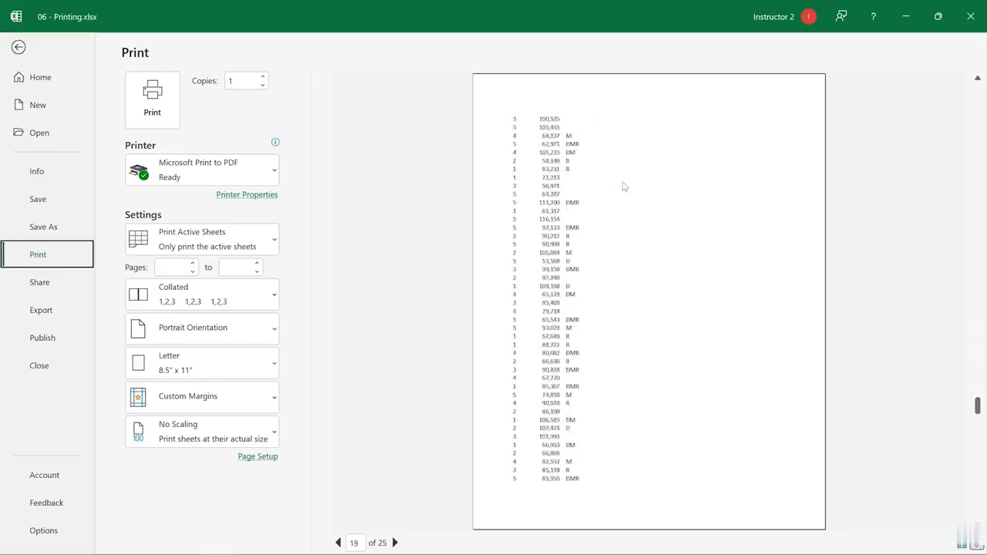
pyautogui.scroll(-4, 625, 185)
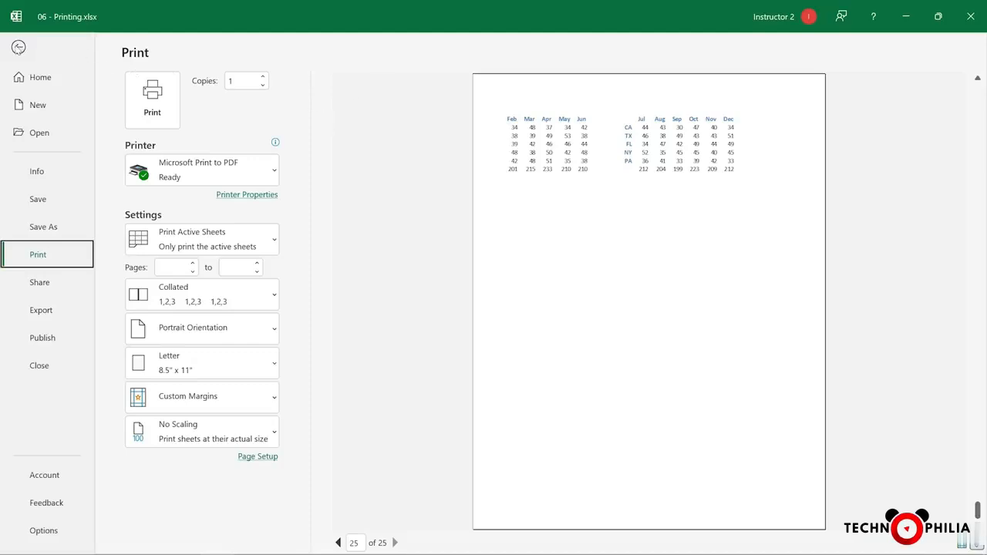
pyautogui.click(18, 47)
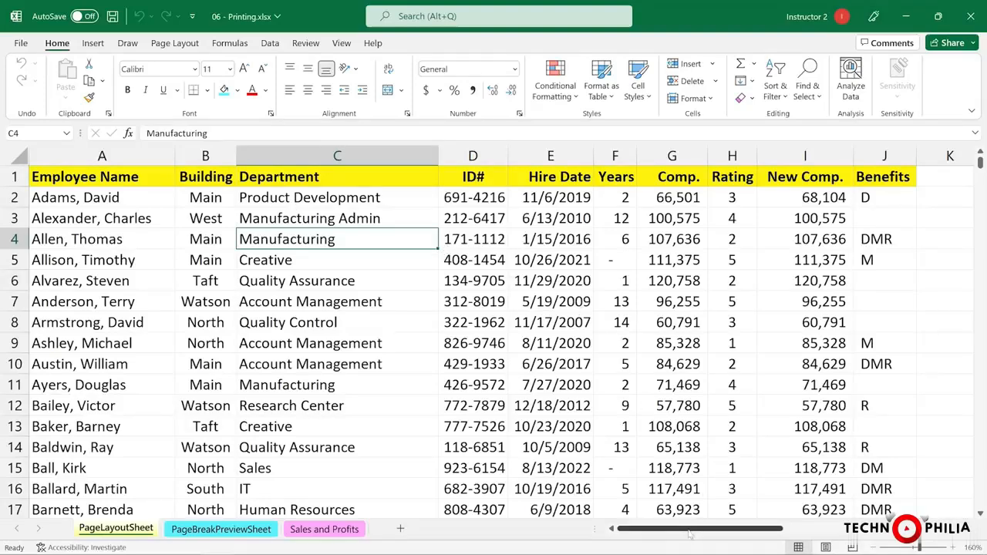
# Step: Set the entire employee list, from Employee Name through Benefits, as the sheet's print area
pyautogui.moveTo(688, 533); pyautogui.dragTo(718, 546)
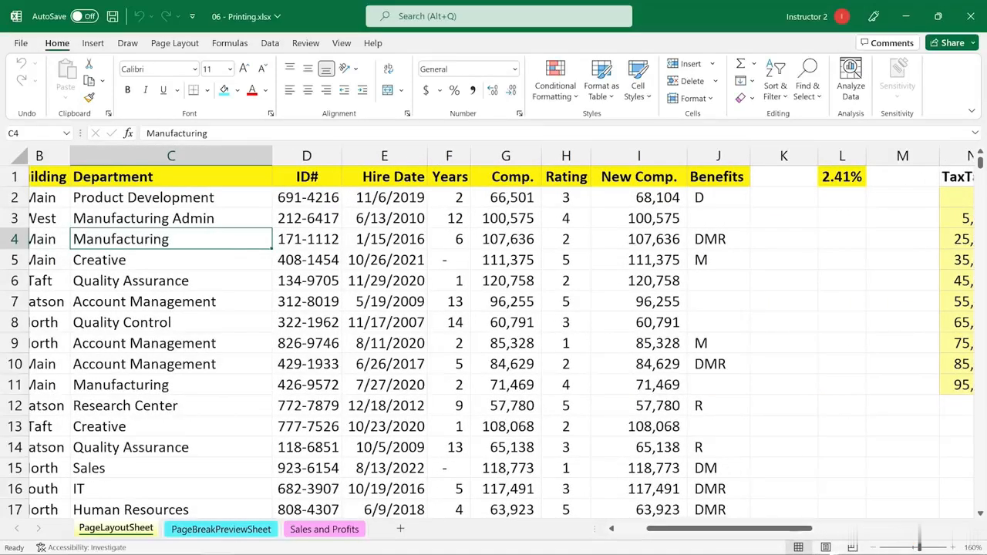
pyautogui.moveTo(787, 529); pyautogui.dragTo(760, 529)
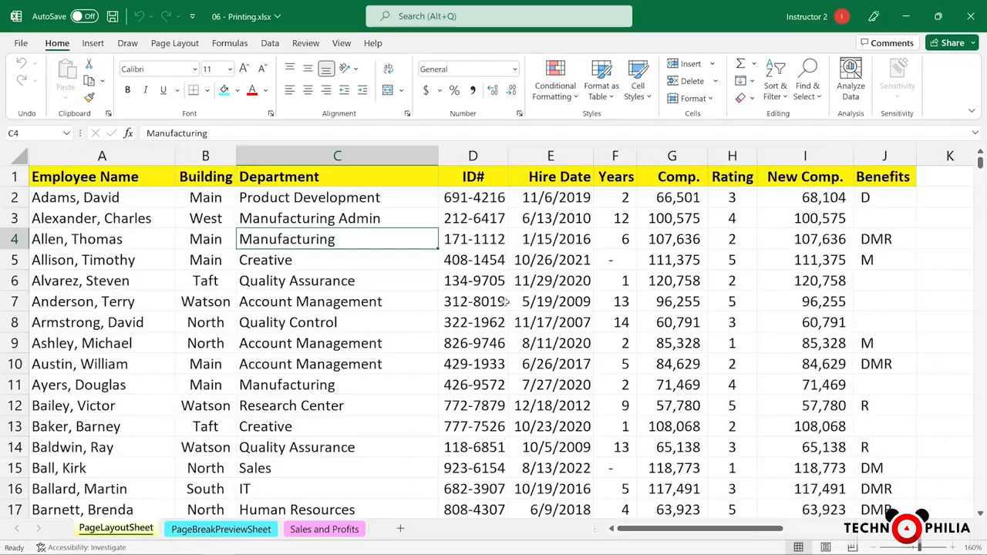
pyautogui.click(466, 281)
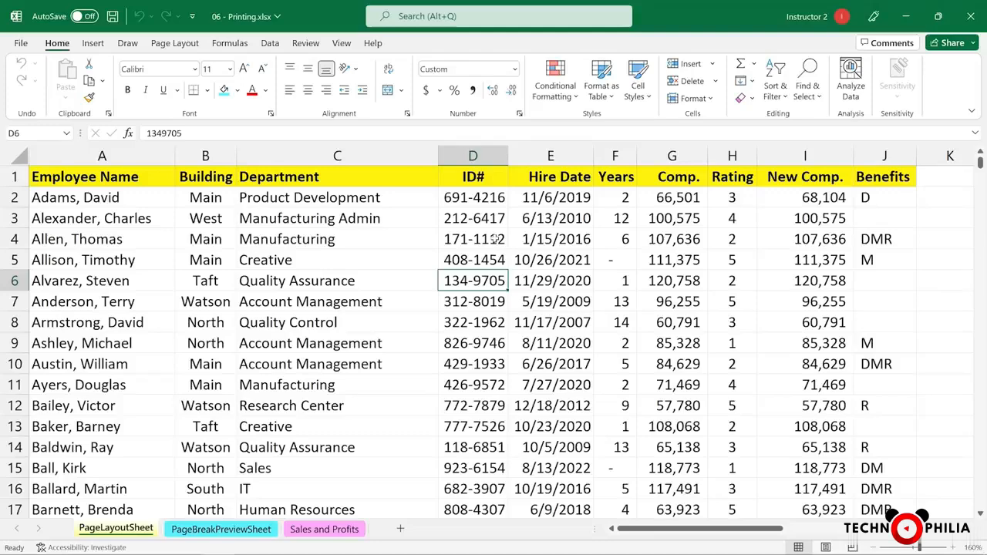
pyautogui.hotkey('ctrl', 'a')
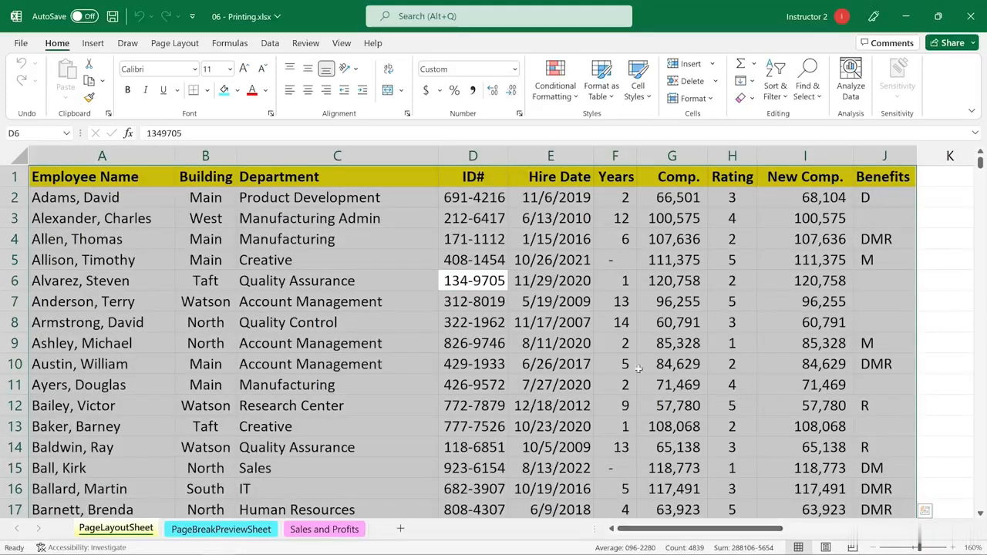
pyautogui.click(168, 44)
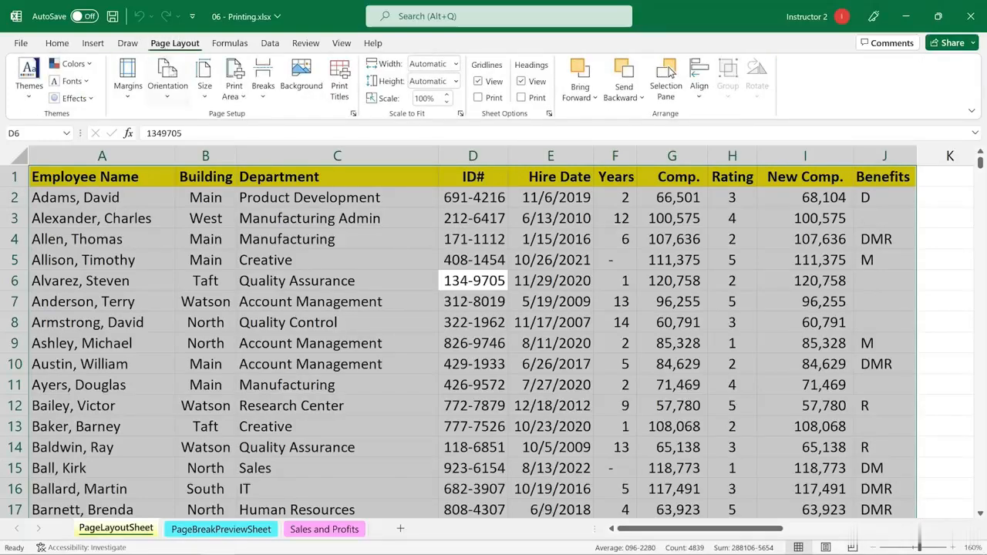
pyautogui.click(234, 90)
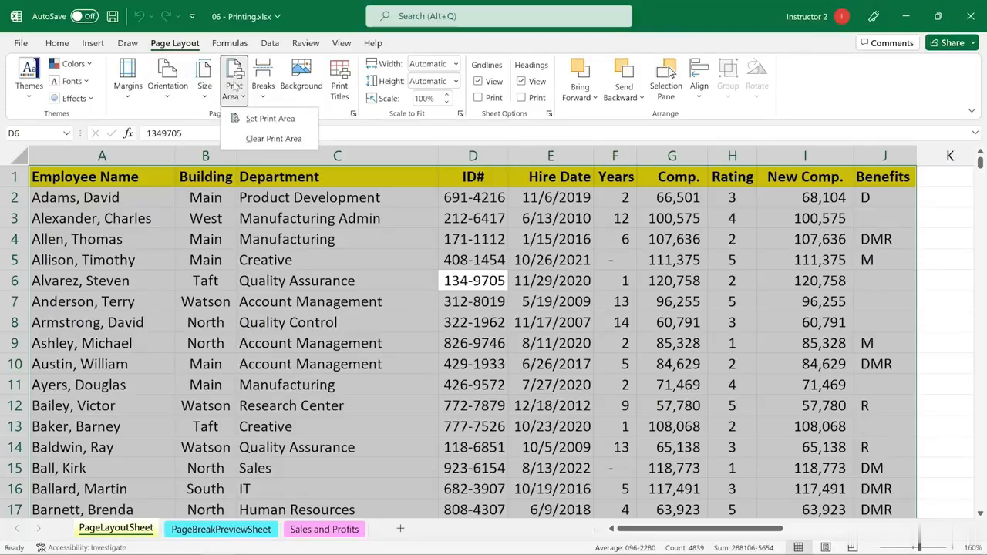
pyautogui.click(257, 120)
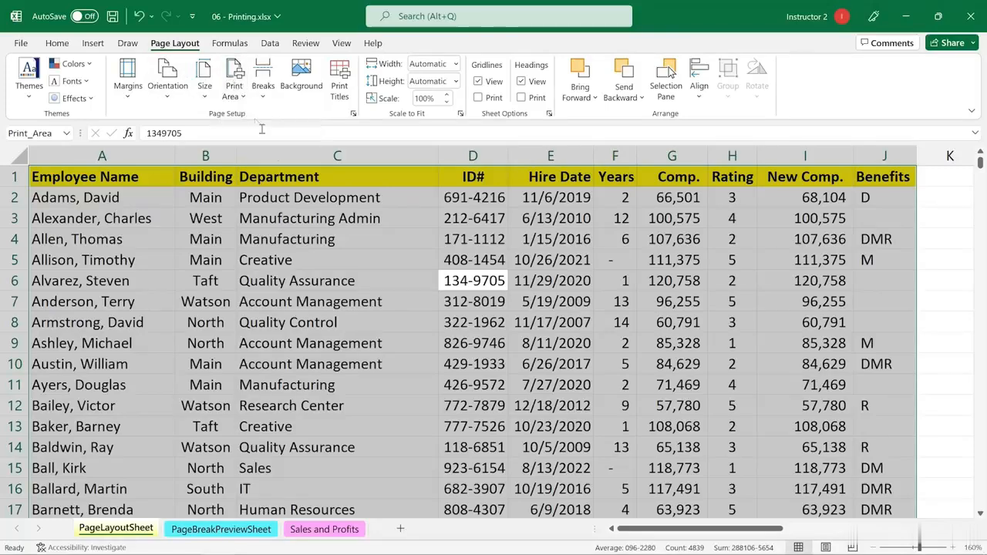
pyautogui.click(369, 240)
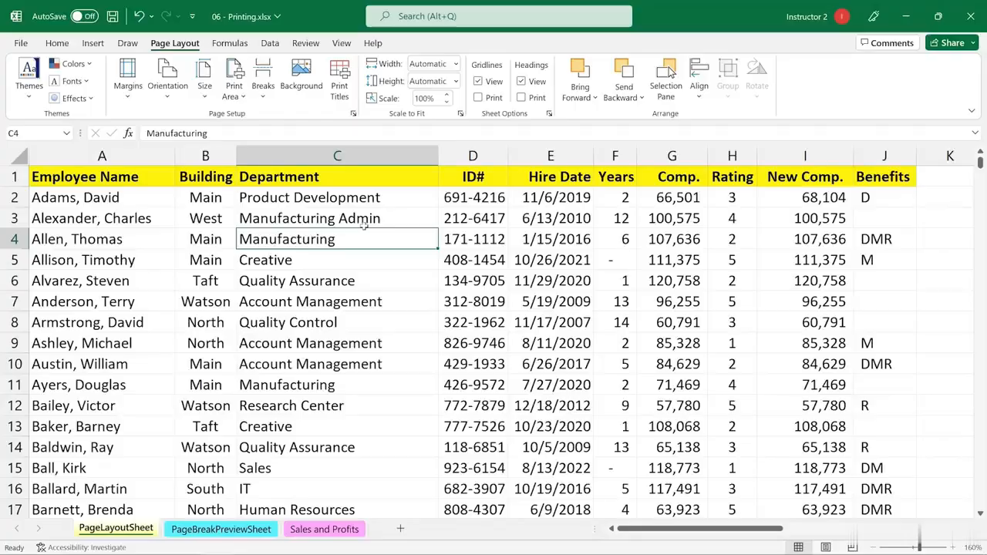
# Step: Check in the print preview which employee list columns spill onto separate pages, and return to the worksheet
pyautogui.hotkey('ctrl', 'p')
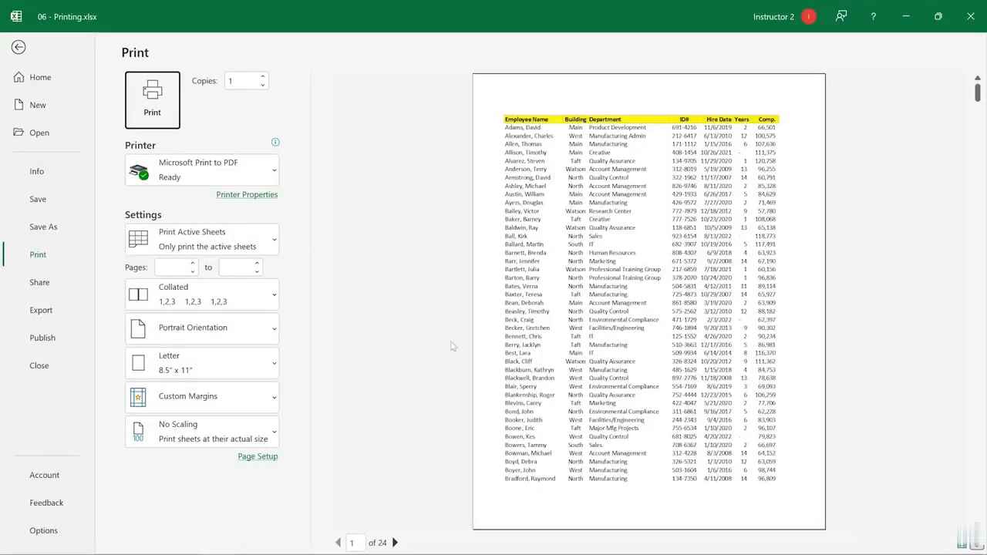
pyautogui.scroll(-13, 609, 286)
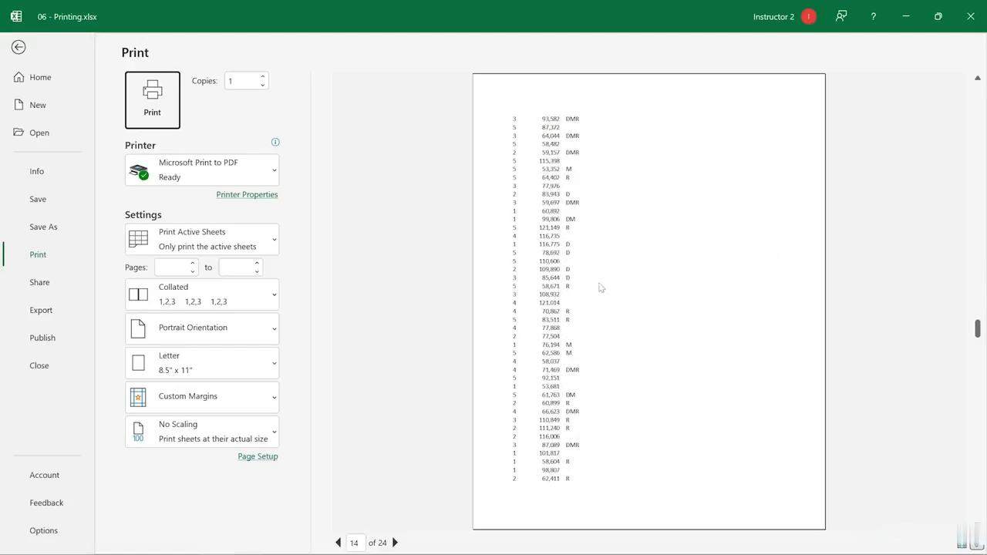
pyautogui.scroll(-8, 601, 287)
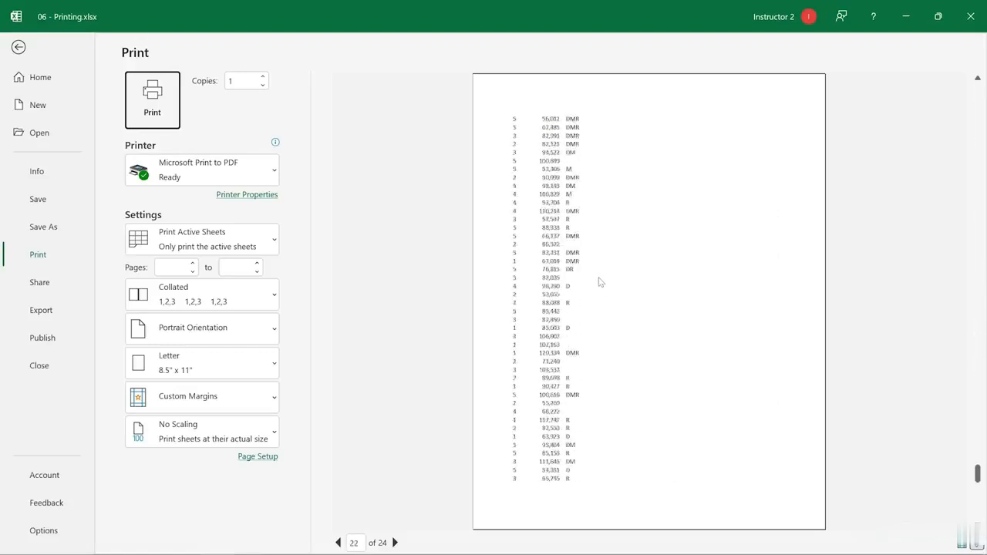
pyautogui.scroll(15, 601, 282)
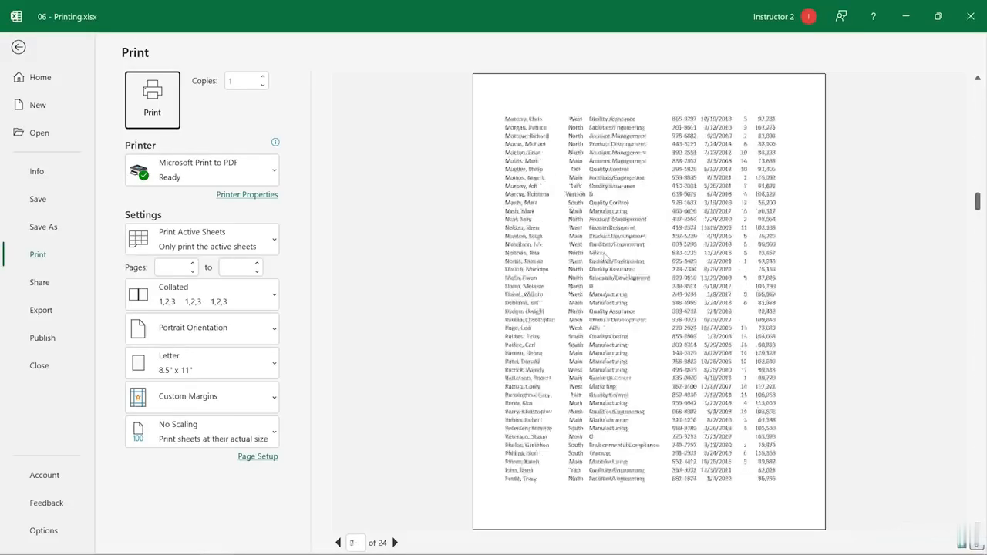
pyautogui.scroll(2, 606, 256)
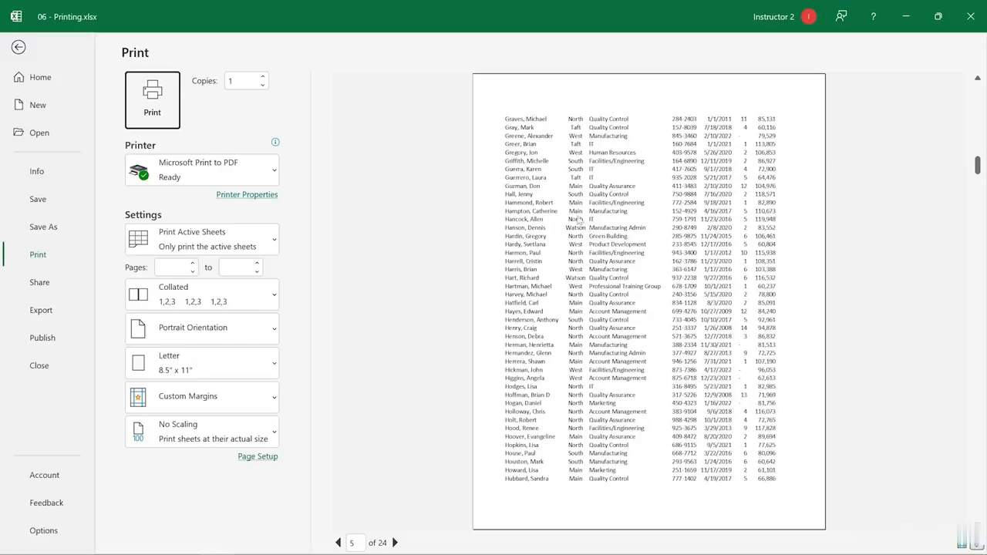
pyautogui.press('Escape')
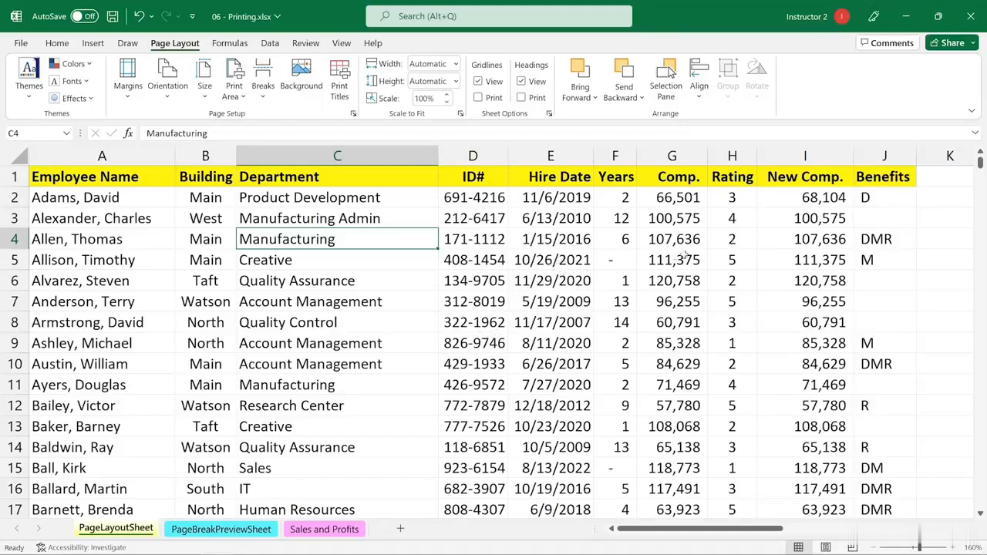
pyautogui.moveTo(799, 156); pyautogui.dragTo(683, 158)
pyautogui.click(679, 157)
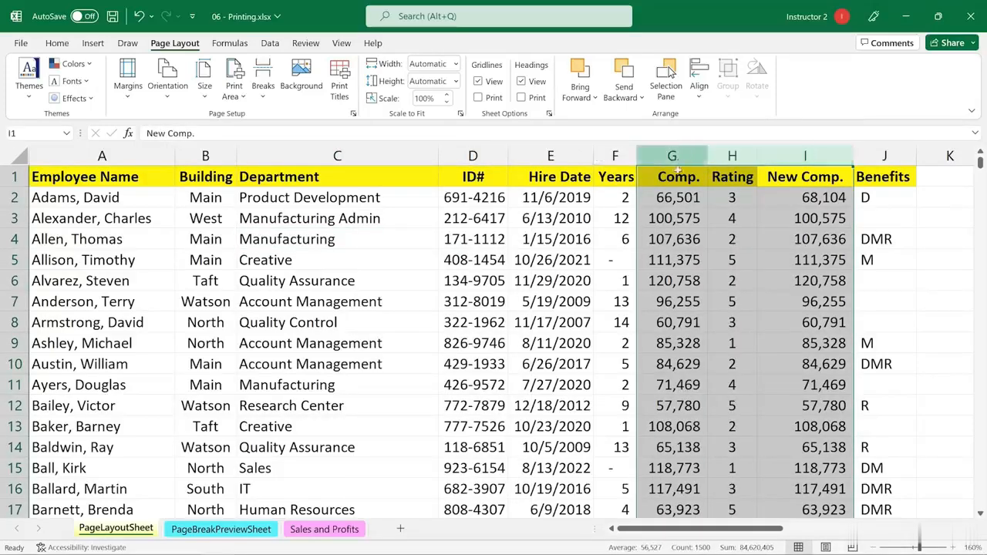
pyautogui.click(678, 176)
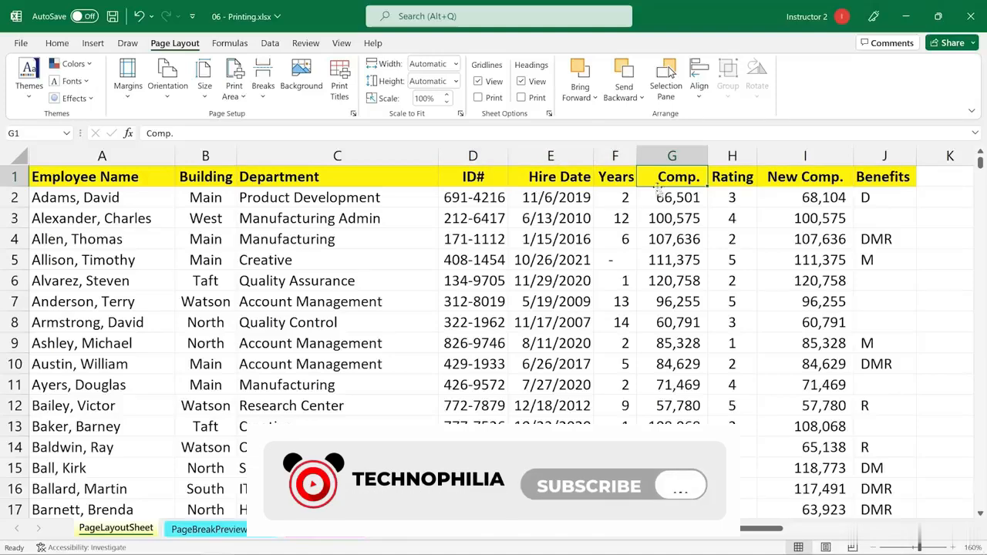
# Step: Hide columns G through I, which hold Comp., Rating and New Comp
pyautogui.moveTo(678, 156); pyautogui.dragTo(775, 151)
pyautogui.rightClick(775, 152)
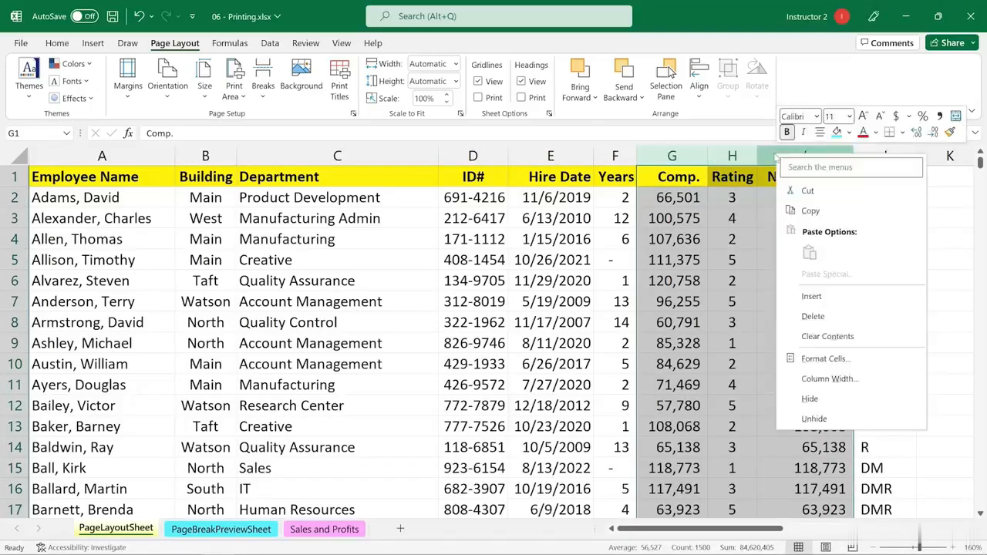
pyautogui.click(810, 400)
pyautogui.click(494, 262)
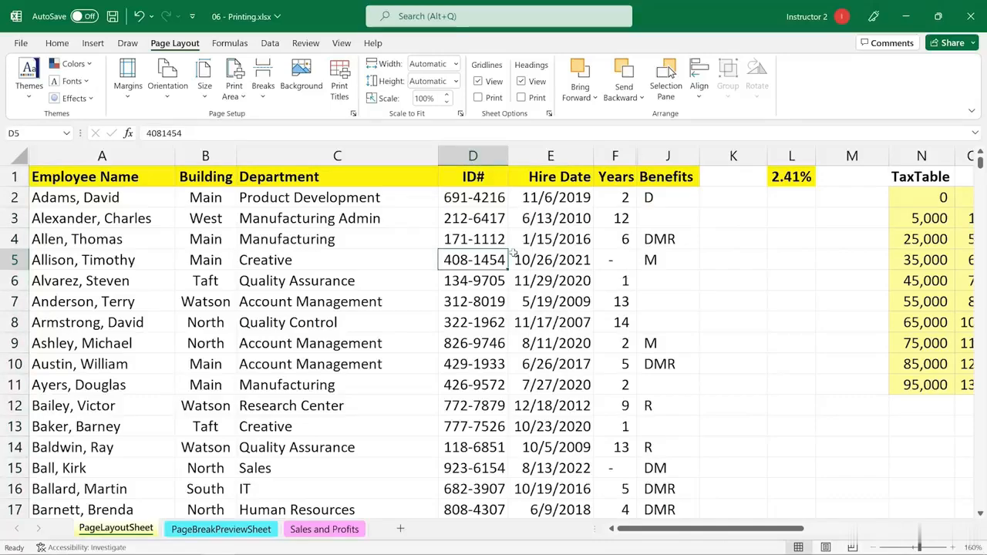
# Step: Review the print preview of the employee list without the compensation and rating columns, and go back to the sheet
pyautogui.hotkey('ctrl', 'p')
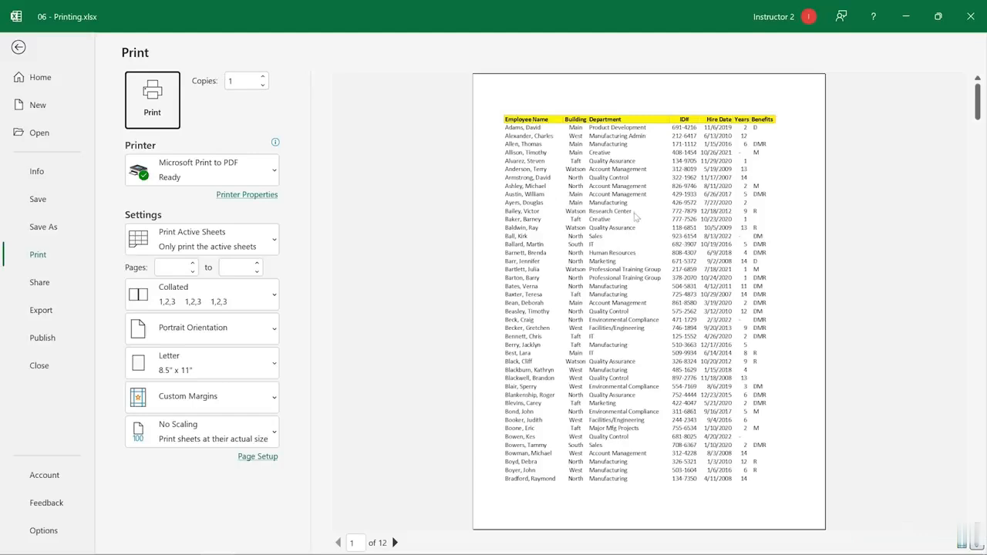
pyautogui.scroll(-1, 636, 218)
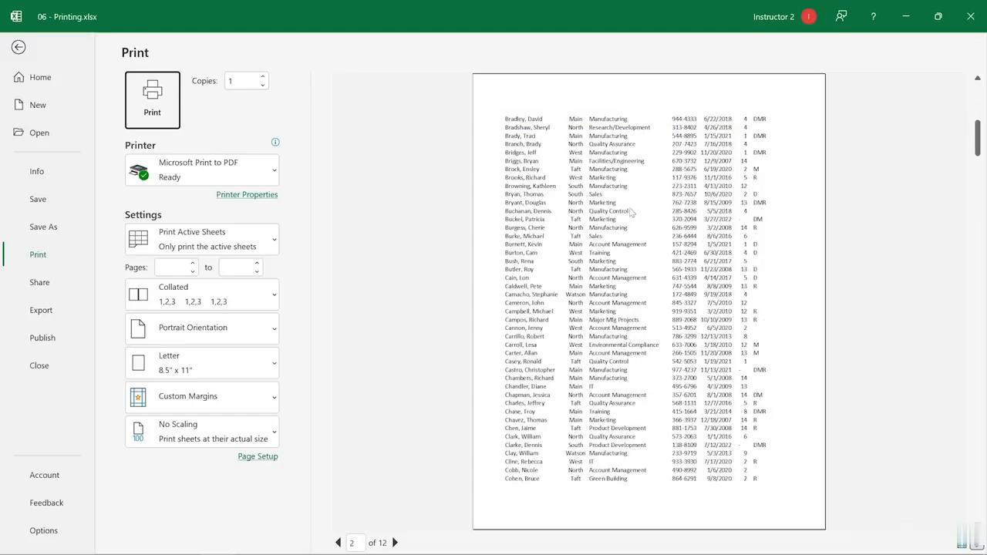
pyautogui.scroll(1, 631, 211)
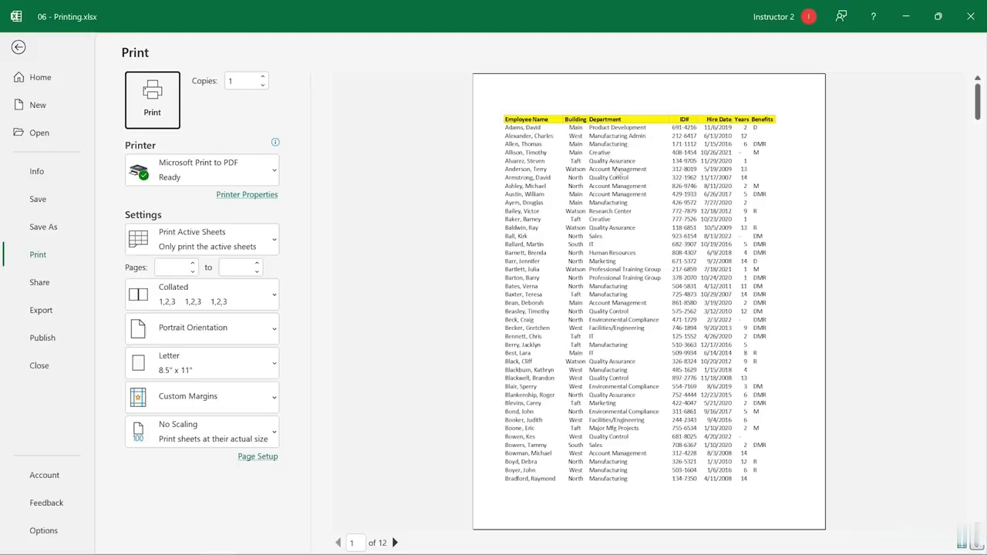
pyautogui.scroll(-2, 618, 175)
pyautogui.scroll(2, 617, 171)
pyautogui.press('Escape')
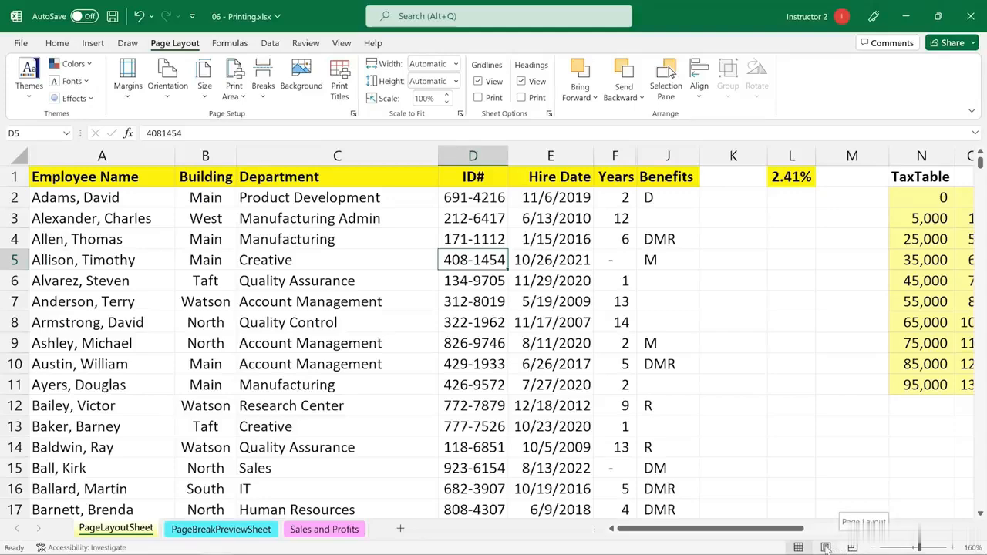
# Step: Switch the sheet to Page Layout view and insert the file name field in the center section of the header
pyautogui.click(825, 547)
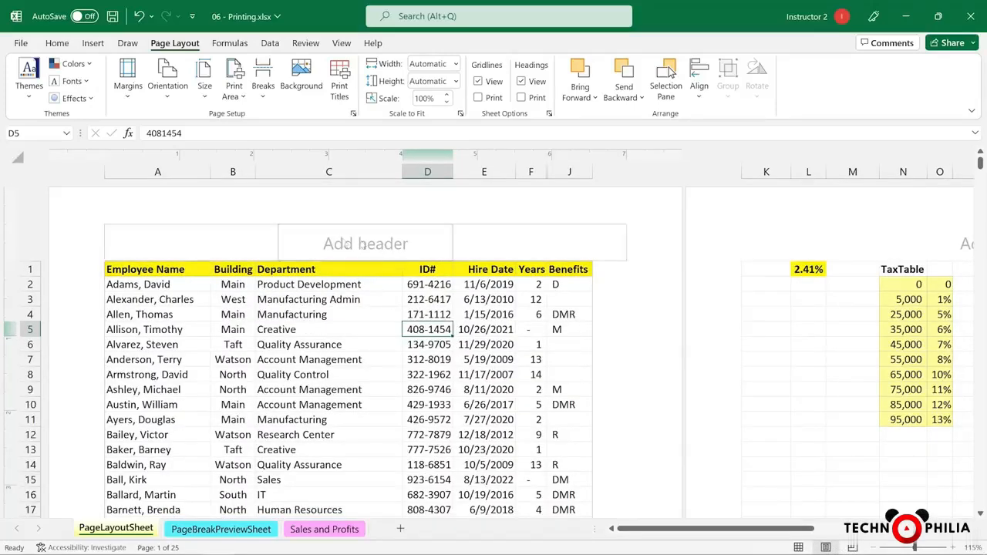
pyautogui.click(347, 244)
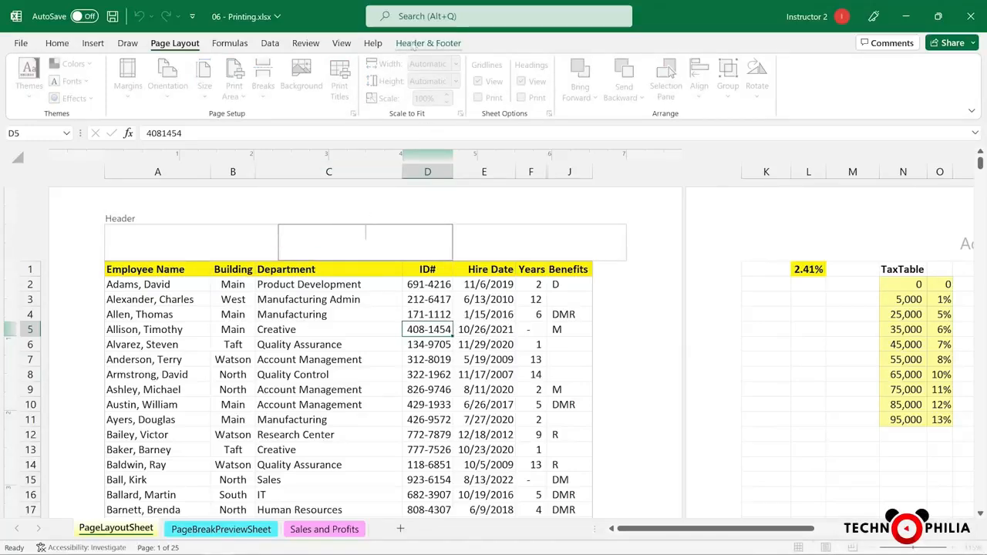
pyautogui.click(414, 44)
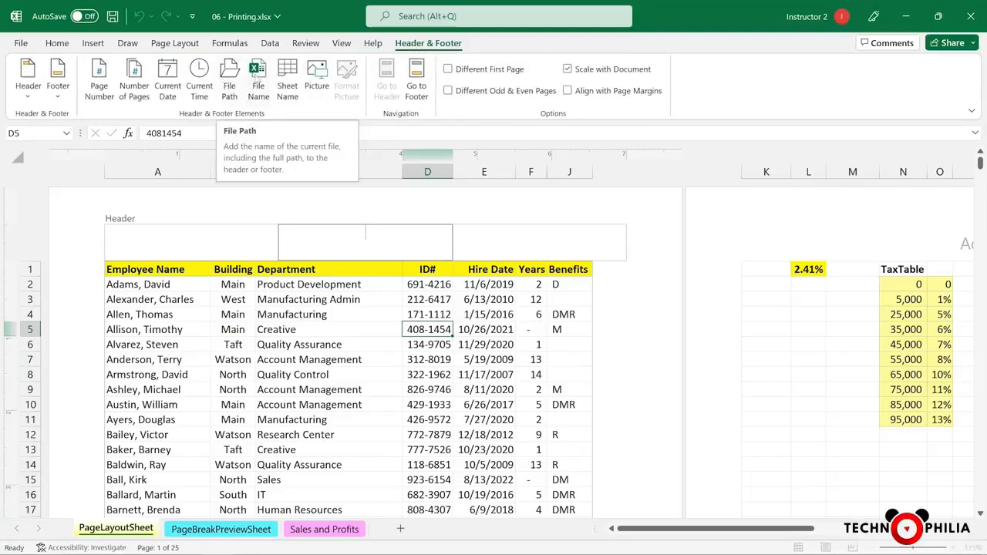
pyautogui.click(258, 78)
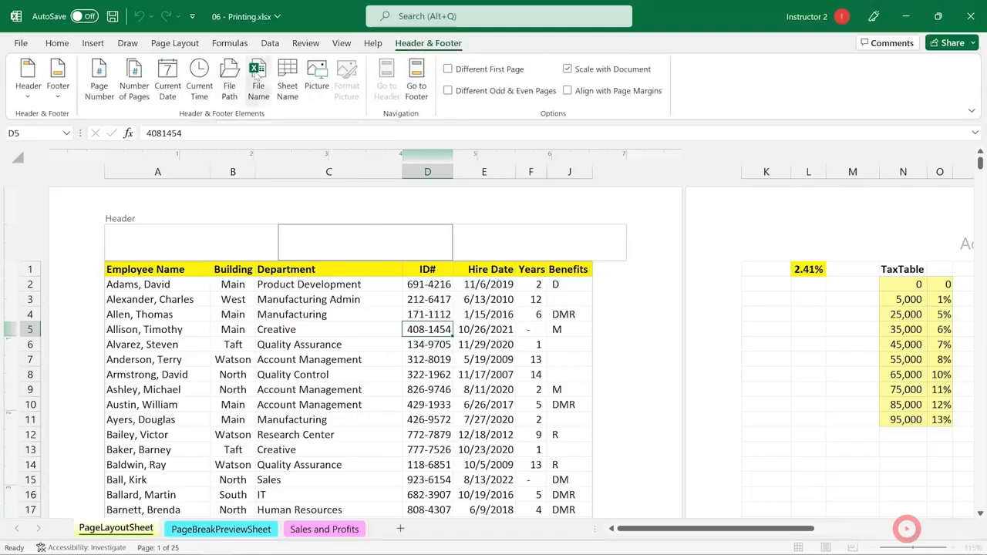
pyautogui.tripleClick(376, 235)
pyautogui.click(392, 235)
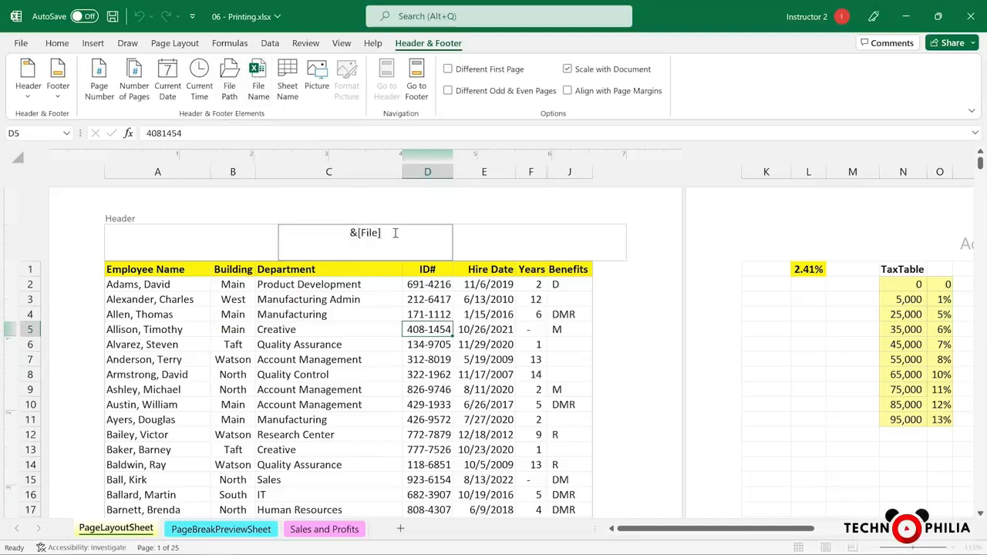
# Step: Insert the current date in the header's left section and the current time in its right section
pyautogui.click(220, 235)
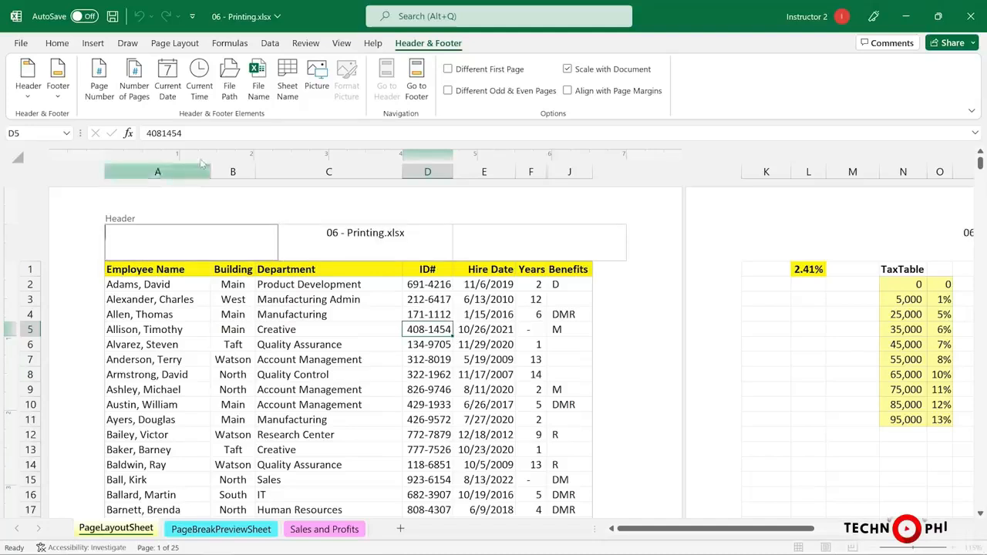
pyautogui.click(168, 81)
pyautogui.click(580, 235)
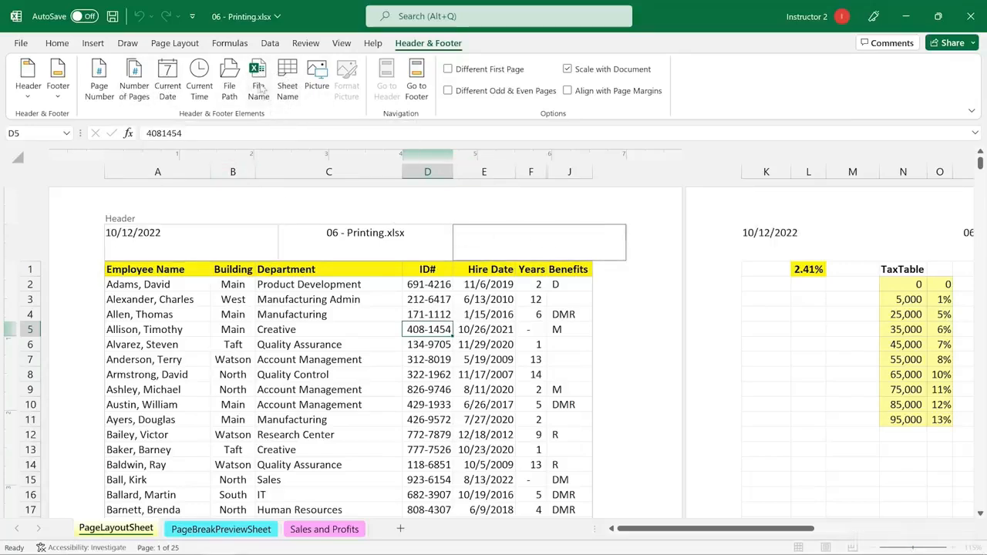
pyautogui.click(202, 77)
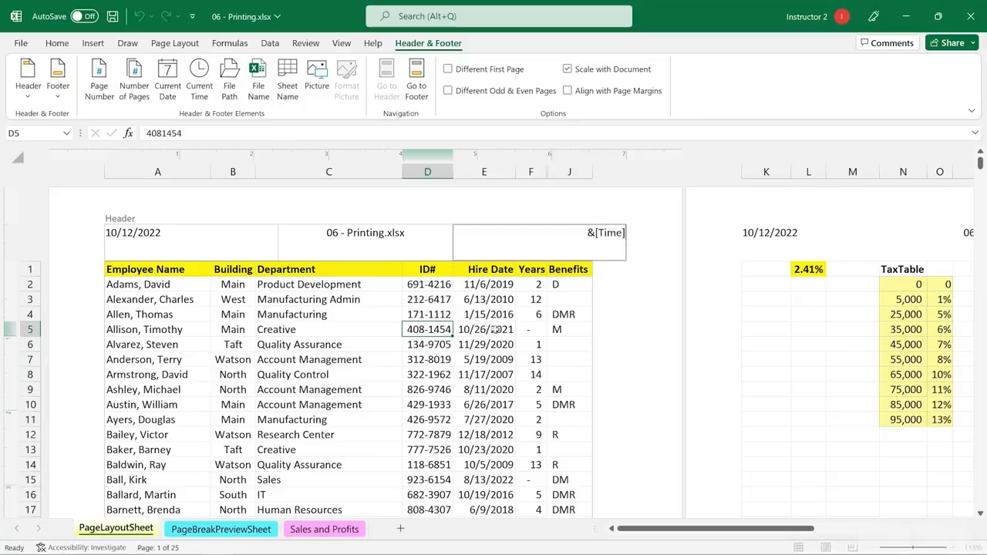
pyautogui.click(634, 329)
# Step: Insert the page number field in the center section of the page footer
pyautogui.scroll(-13, 636, 328)
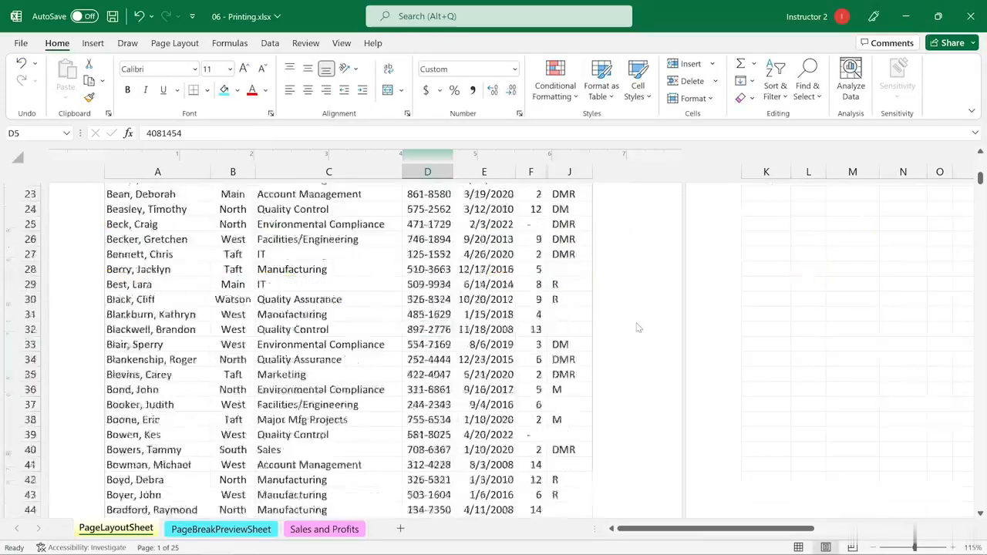
pyautogui.click(395, 286)
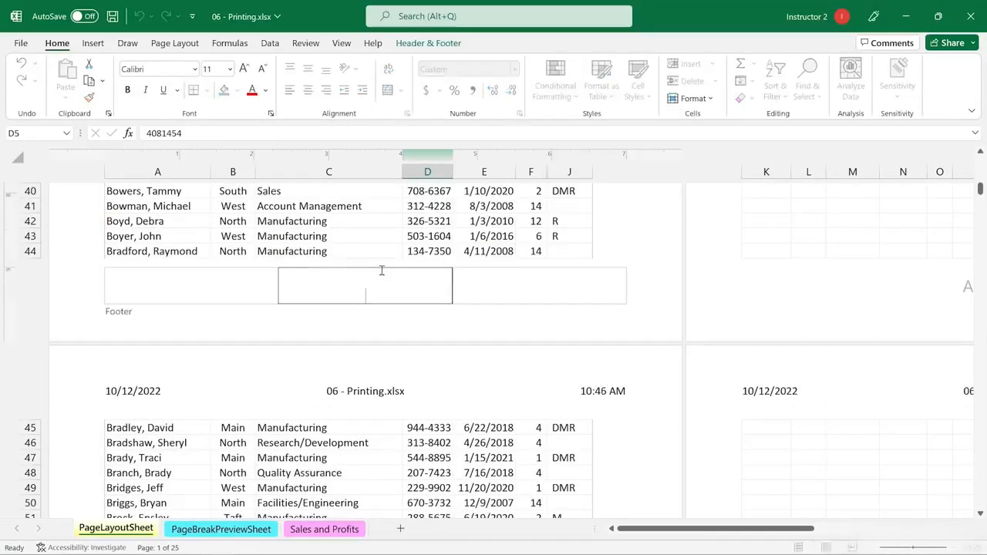
pyautogui.click(430, 46)
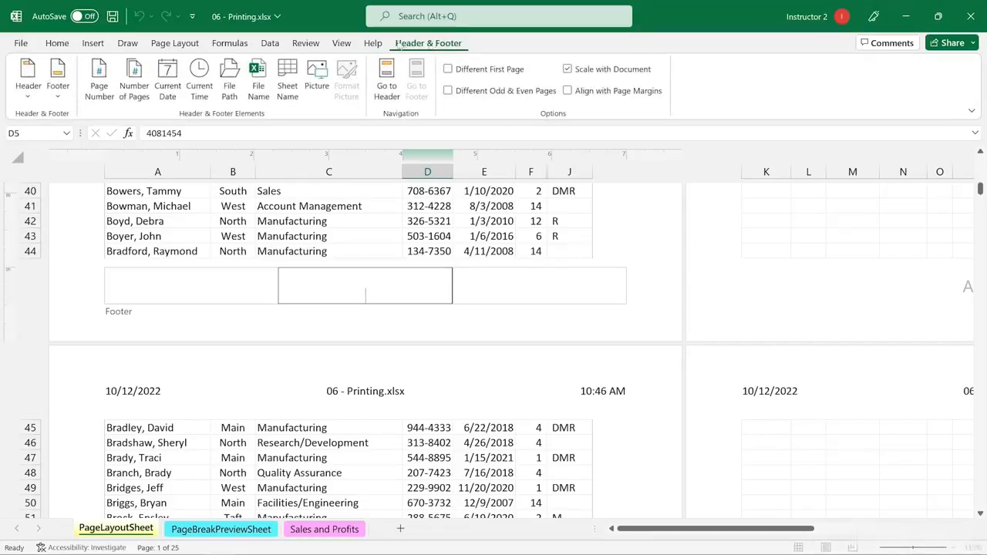
pyautogui.click(101, 80)
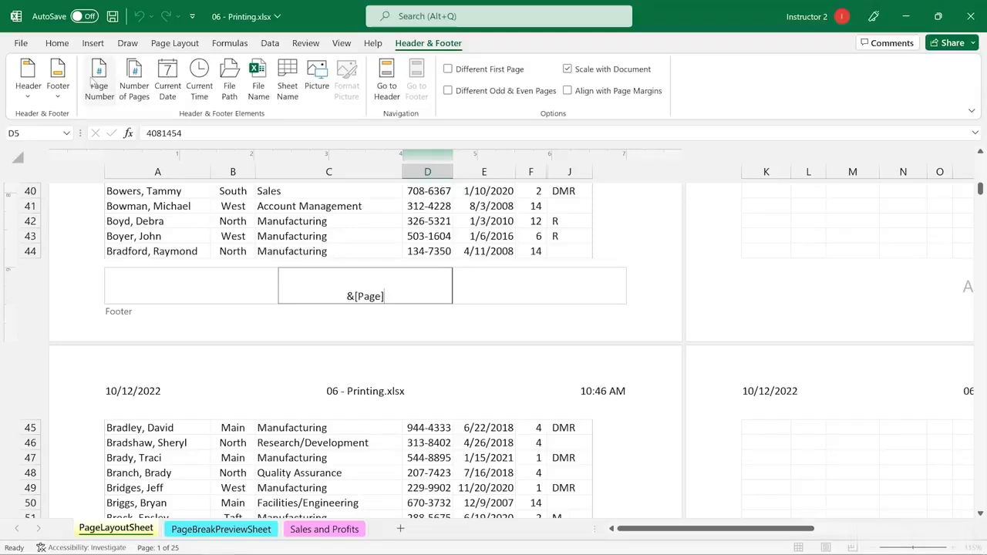
# Step: Review the header, footer and column headings across several pages in the print preview, and return to the worksheet
pyautogui.click(23, 44)
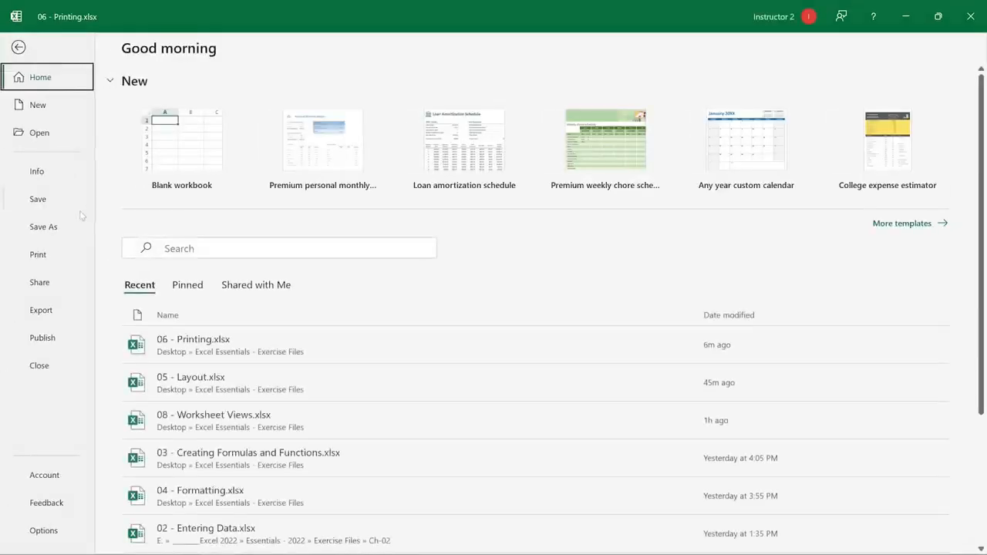
pyautogui.click(39, 255)
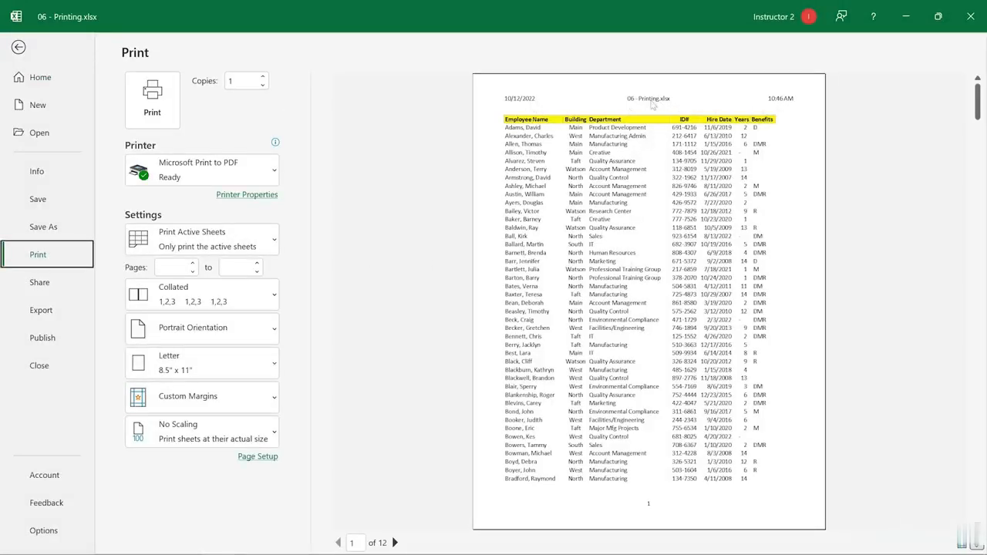
pyautogui.scroll(-1, 684, 432)
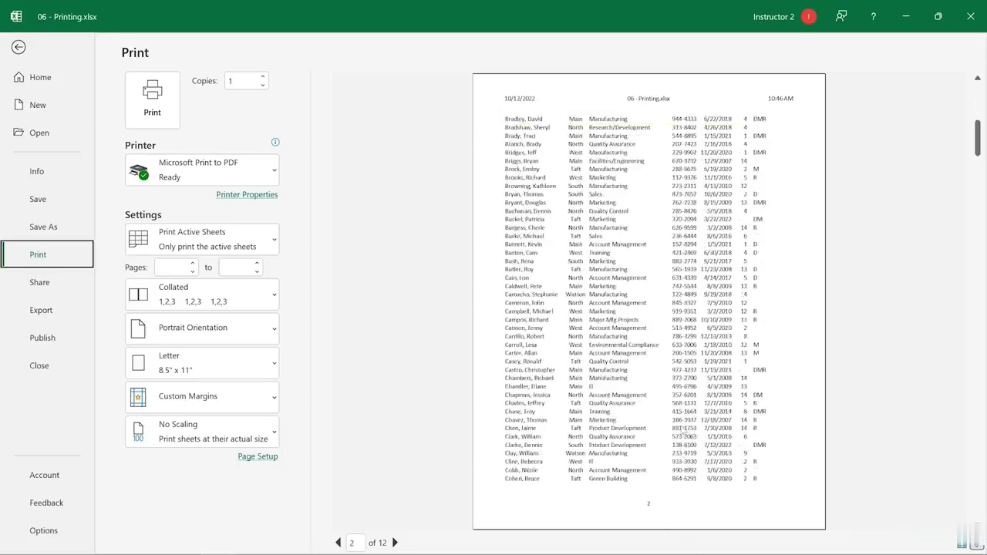
pyautogui.scroll(-2, 683, 430)
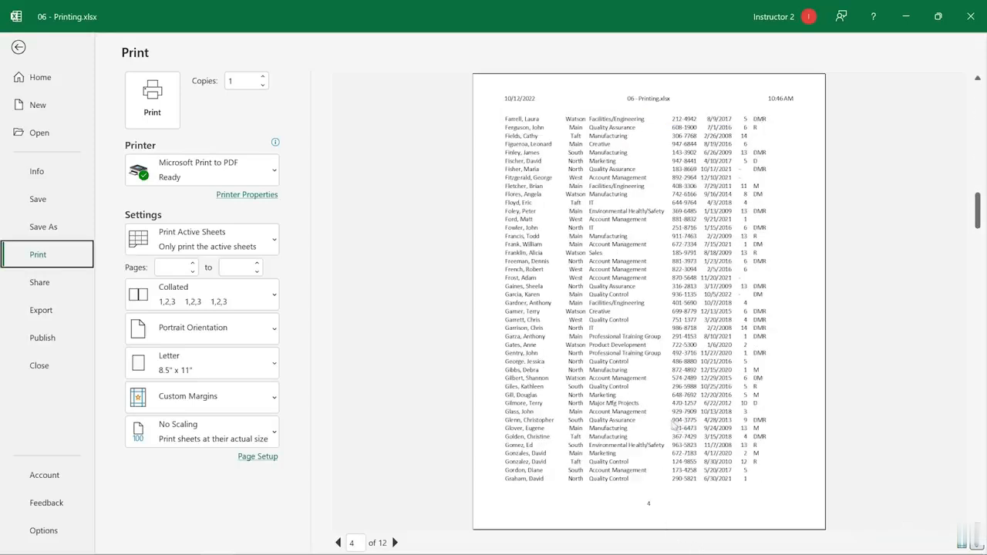
pyautogui.scroll(3, 673, 424)
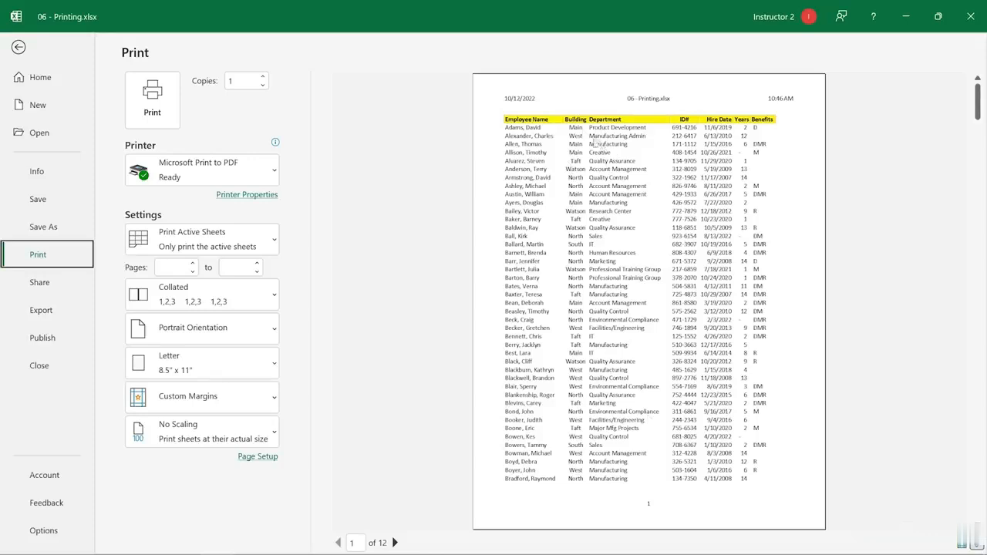
pyautogui.press('Escape')
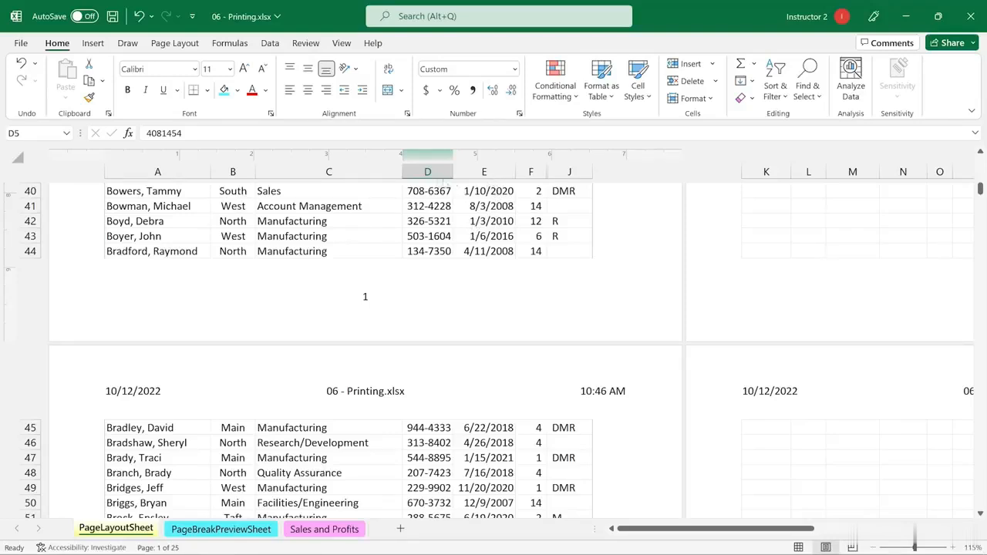
pyautogui.click(182, 45)
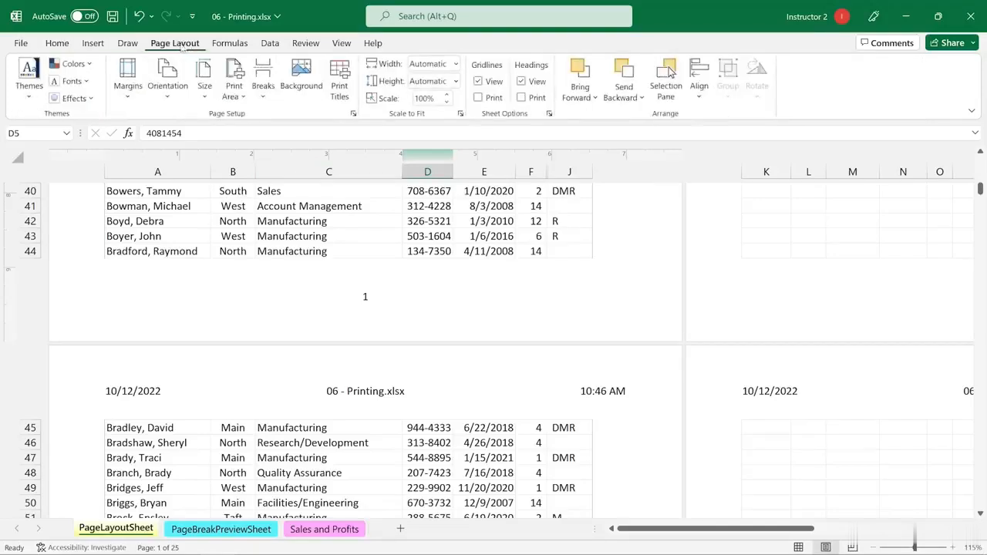
pyautogui.click(342, 75)
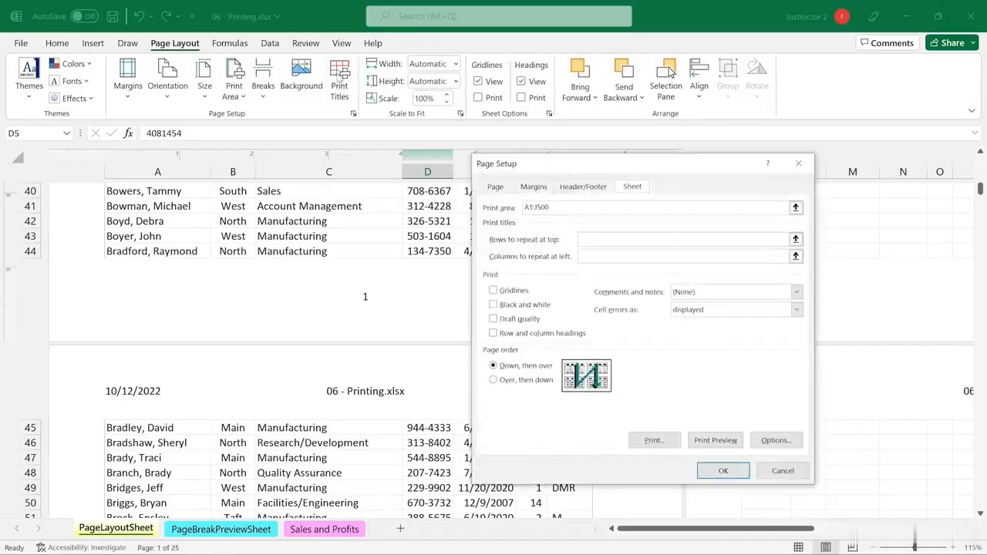
pyautogui.click(585, 238)
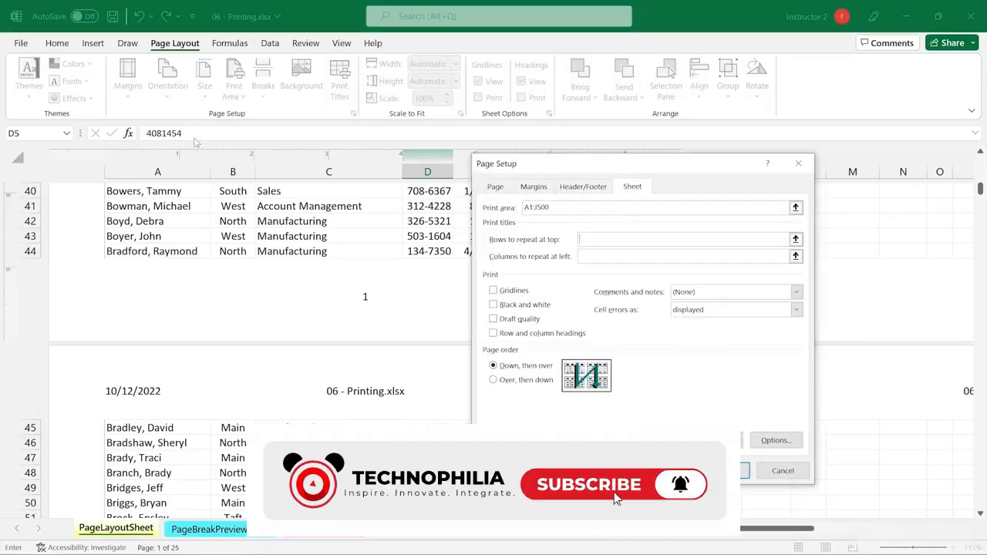
pyautogui.write('1')
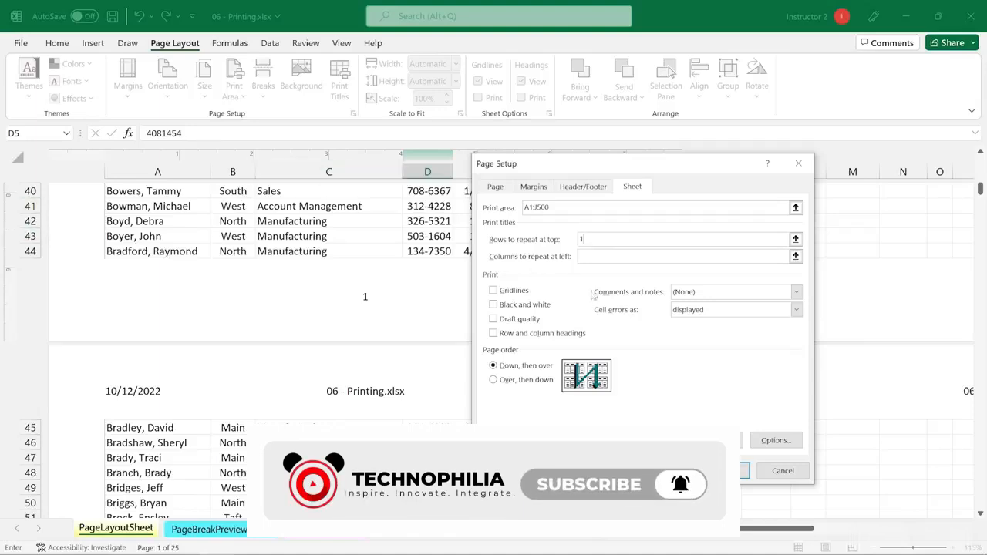
pyautogui.press('Return')
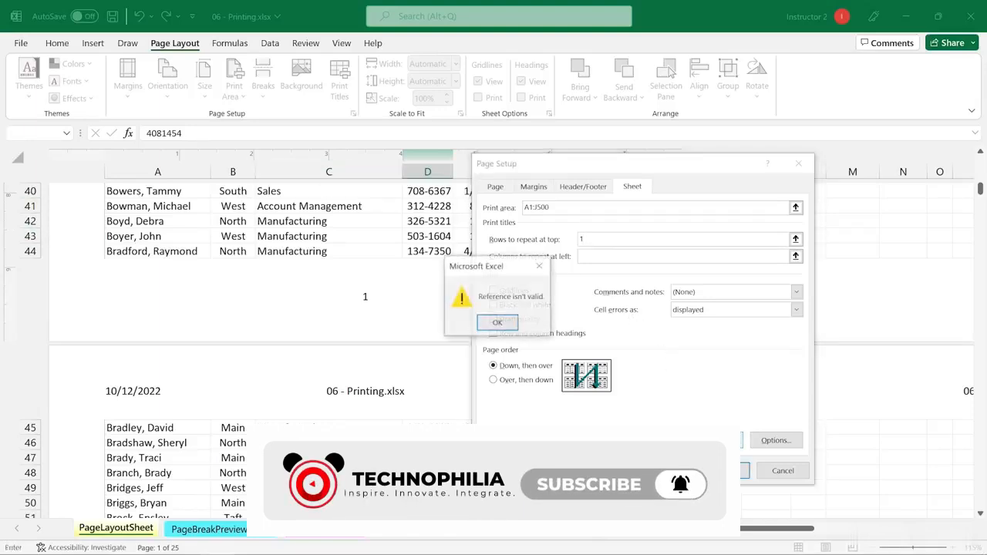
pyautogui.click(497, 322)
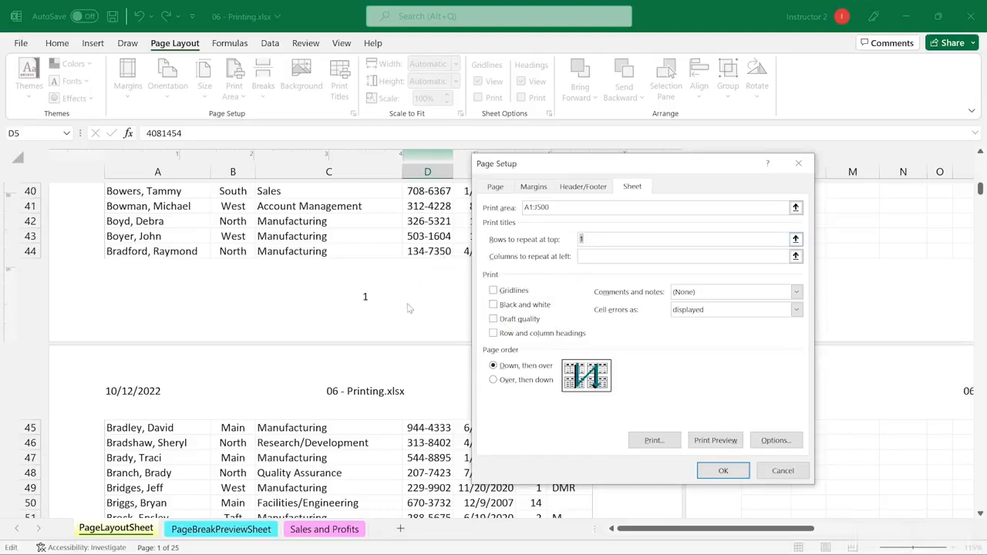
pyautogui.click(786, 475)
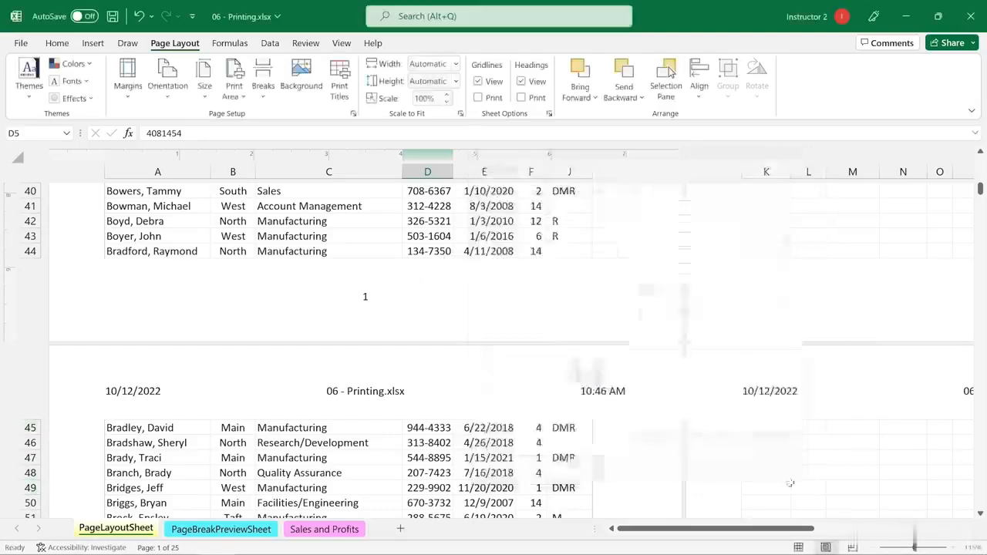
# Step: Return to Normal view and set heading row 1 as the print title row to repeat at the top of each page
pyautogui.click(798, 547)
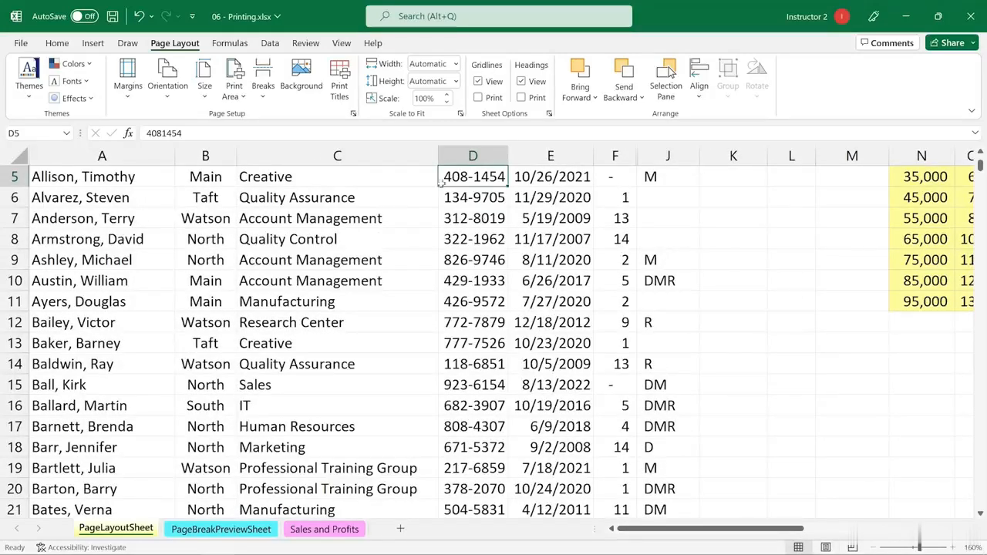
pyautogui.click(339, 80)
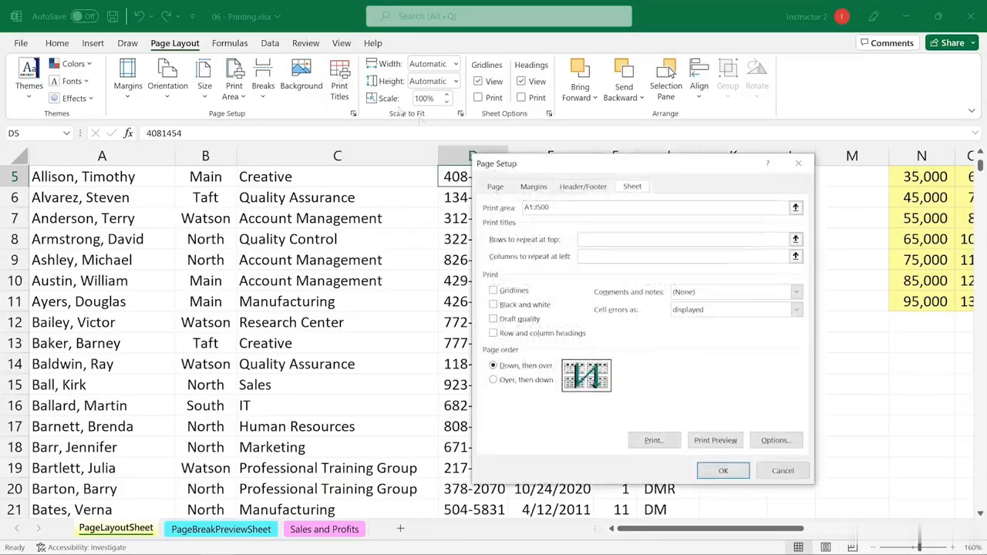
pyautogui.click(600, 239)
pyautogui.scroll(2, 113, 199)
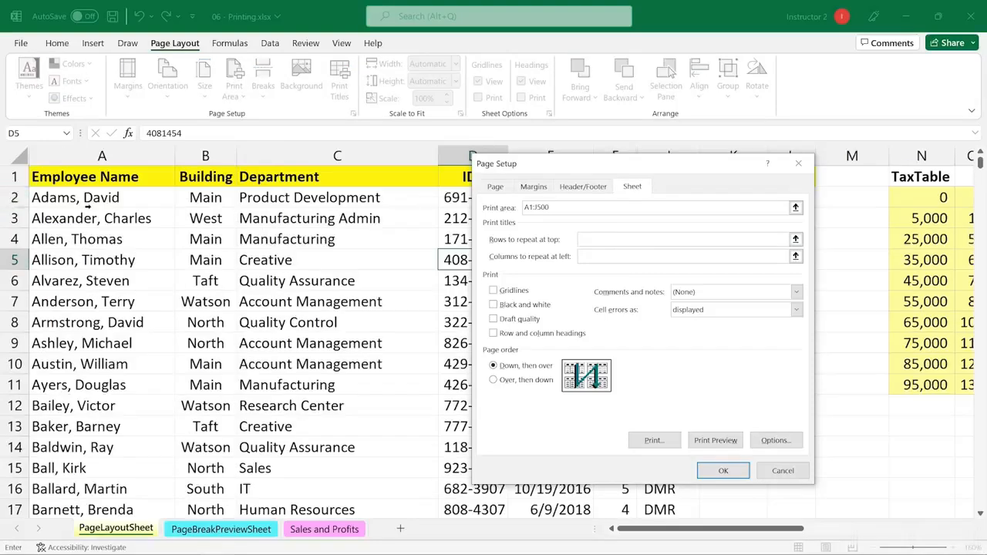
pyautogui.click(14, 177)
# Step: Check in the print preview whether the heading row repeats on the following pages, and go back to the sheet
pyautogui.click(710, 441)
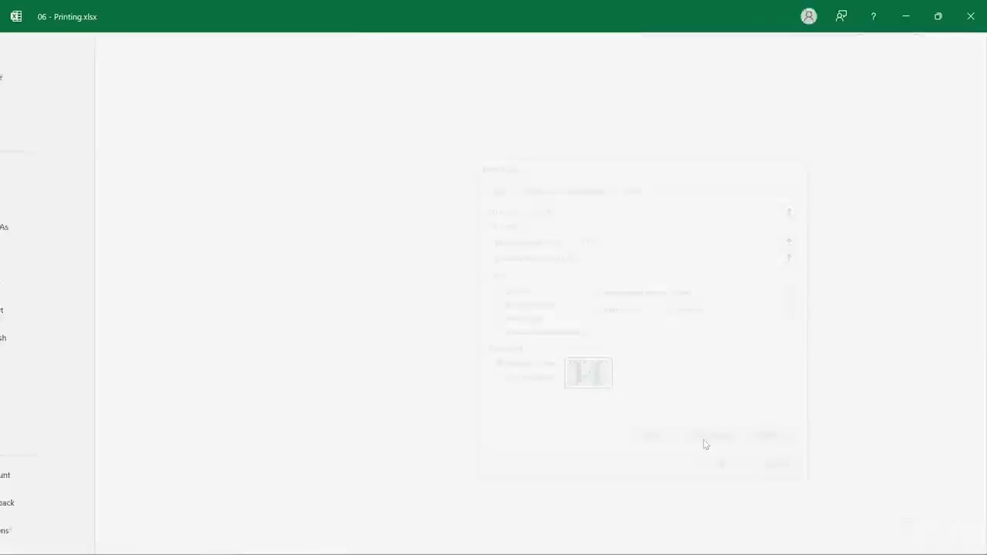
pyautogui.scroll(-1, 640, 233)
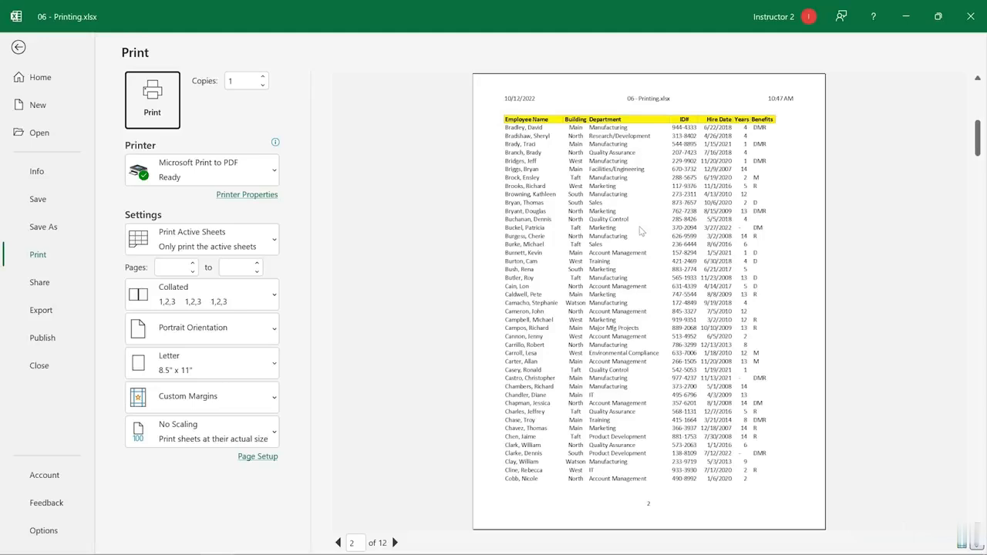
pyautogui.scroll(-2, 640, 232)
pyautogui.scroll(3, 631, 229)
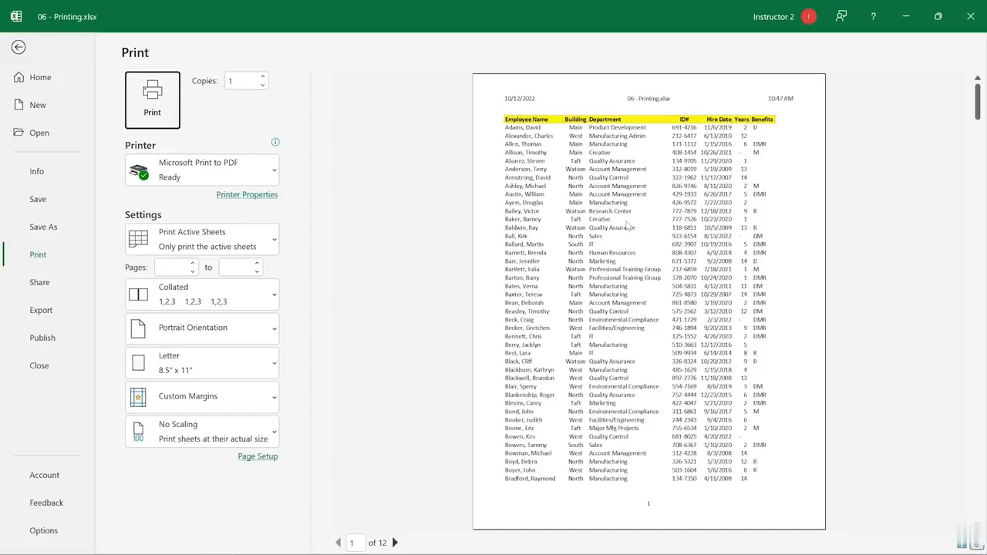
pyautogui.click(19, 47)
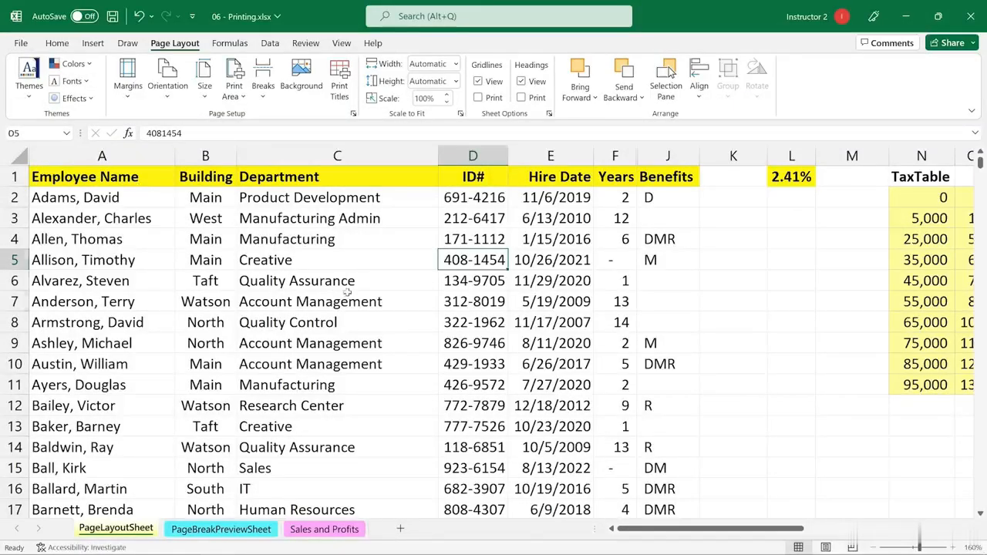
pyautogui.click(348, 293)
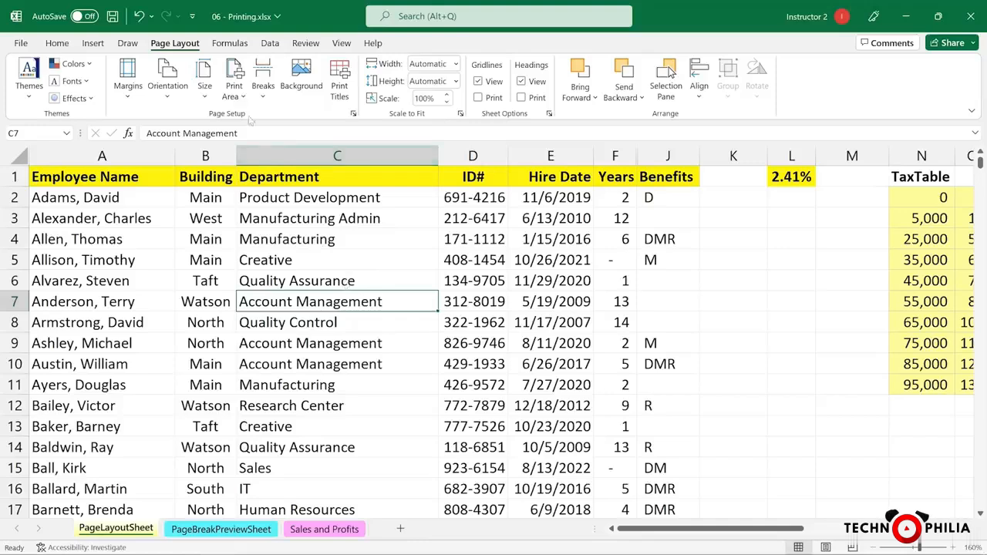
pyautogui.click(234, 88)
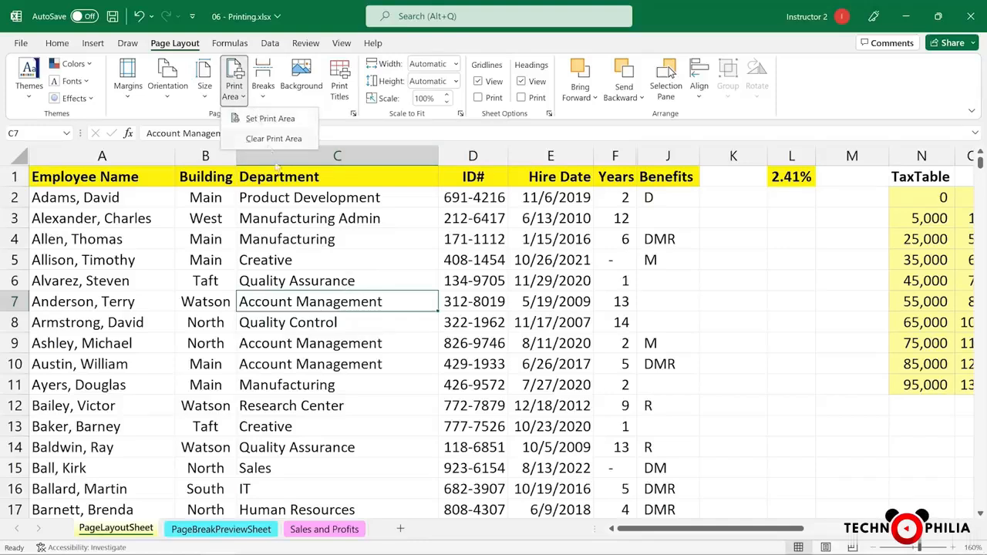
pyautogui.click(304, 234)
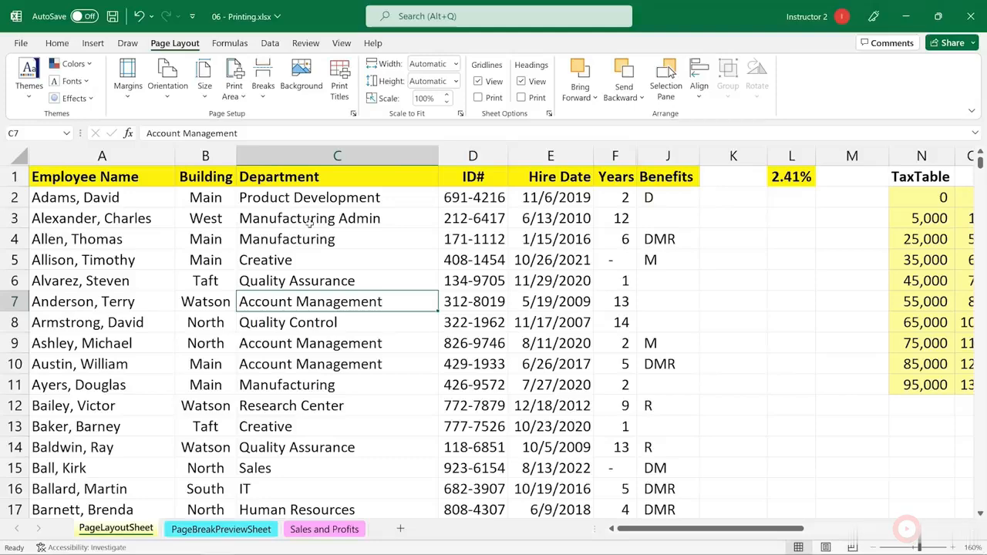
pyautogui.hotkey('ctrl', 'pagedown')
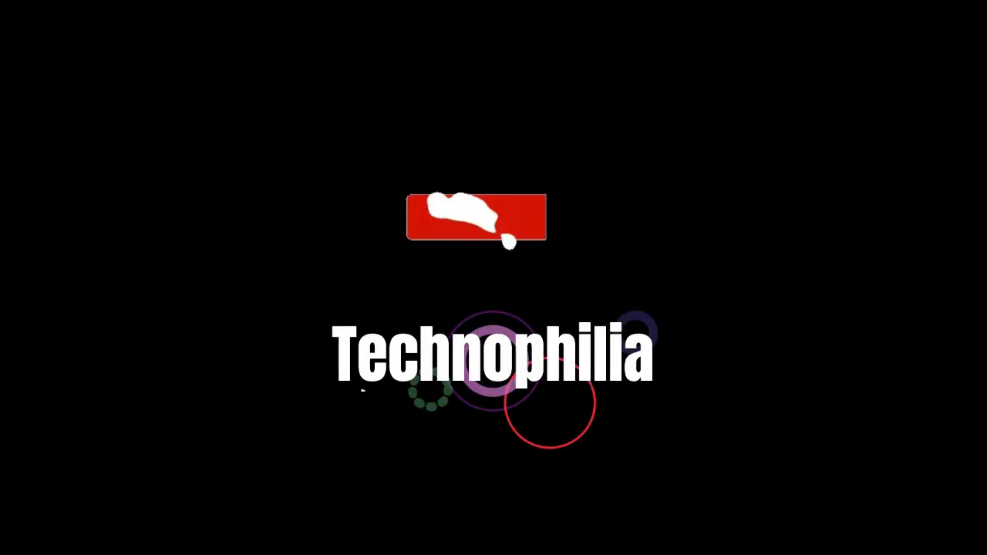